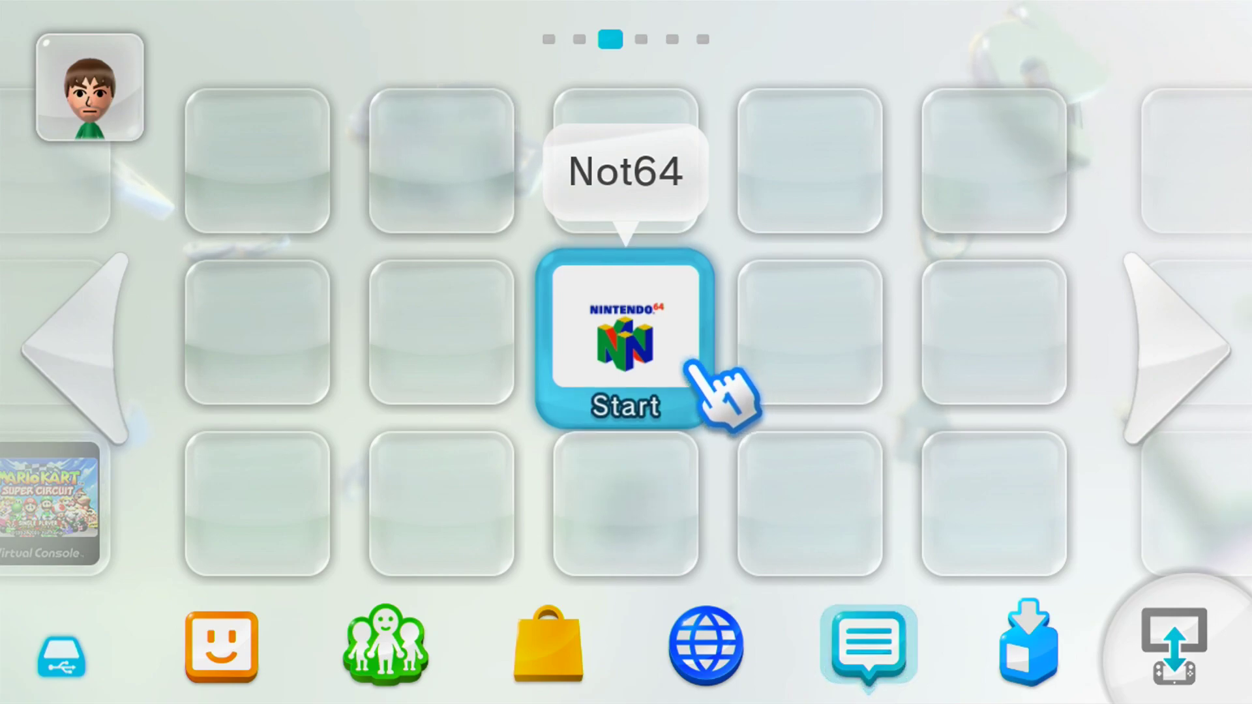
# Launch Not64 from its Wii U Menu tile and choose Yes to use the GamePad.
pyautogui.moveTo(715, 369); pyautogui.dragTo(593, 310)
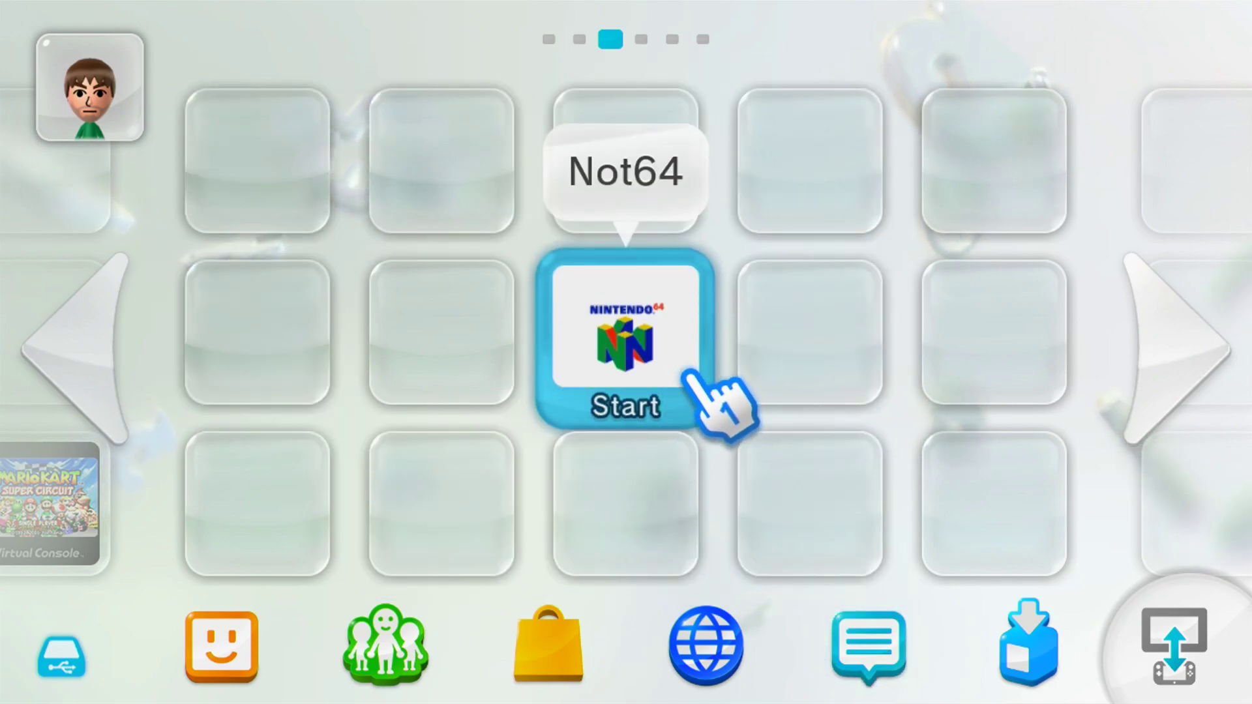
pyautogui.click(686, 386)
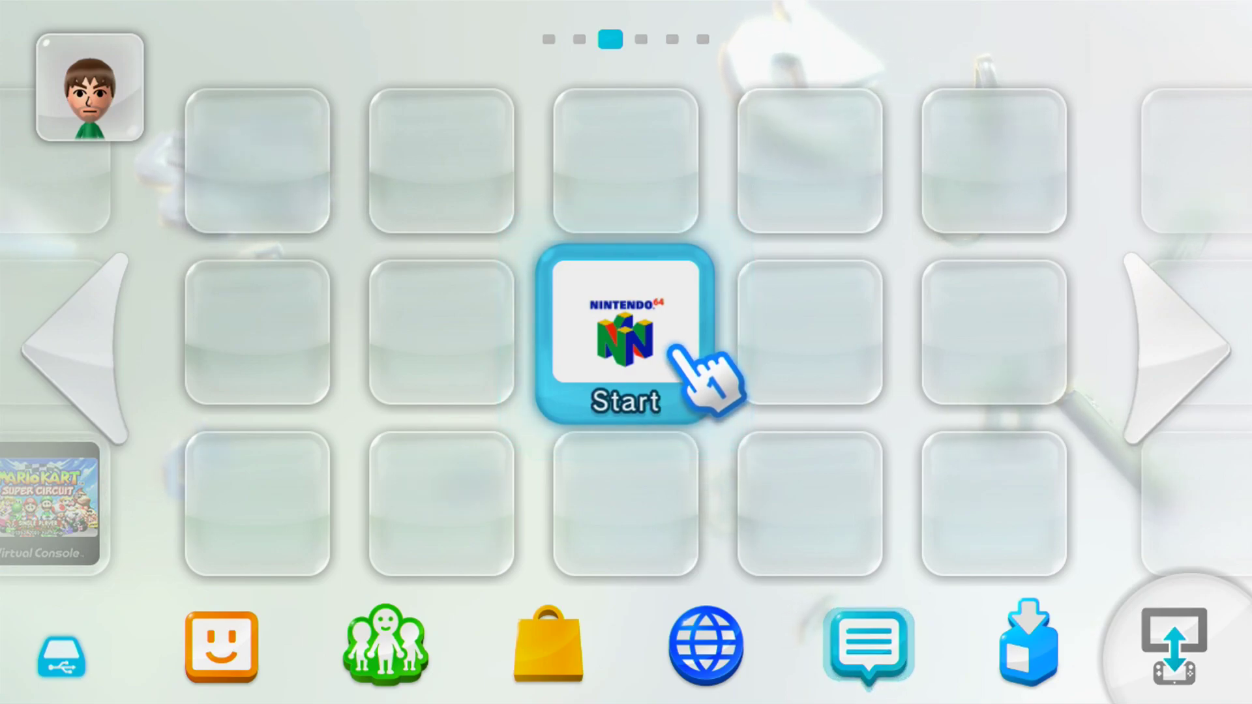
pyautogui.click(663, 403)
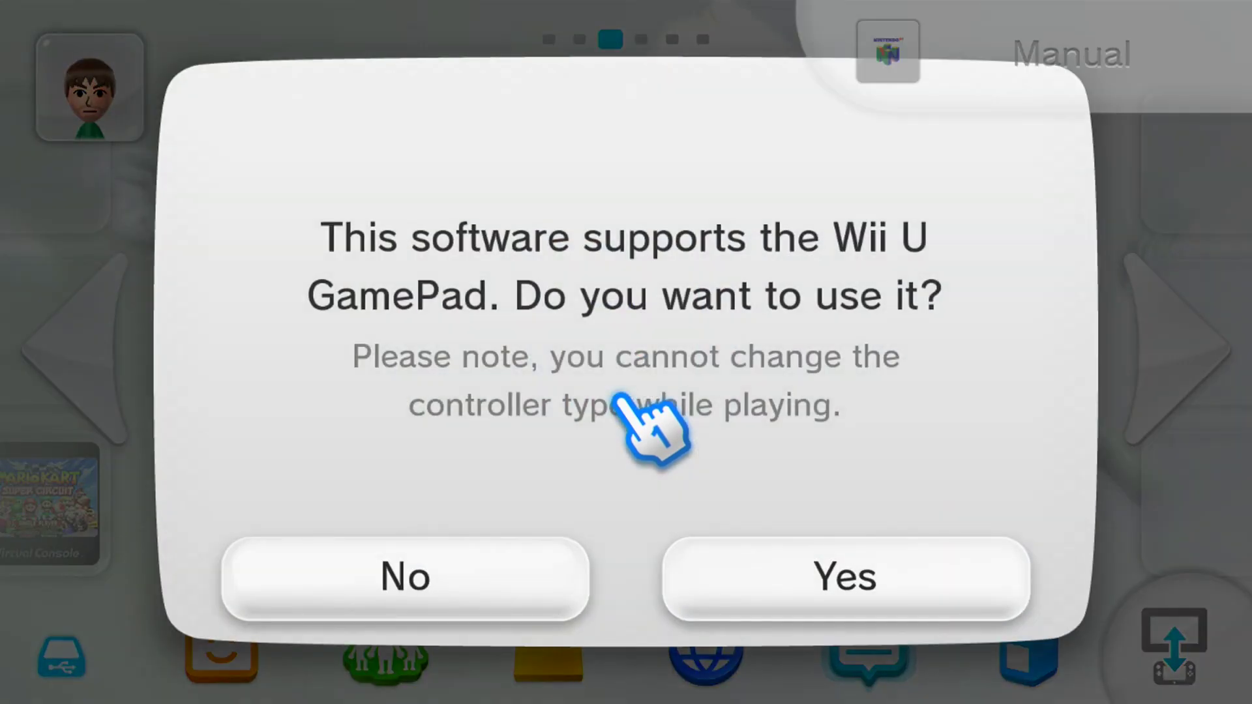
pyautogui.click(848, 522)
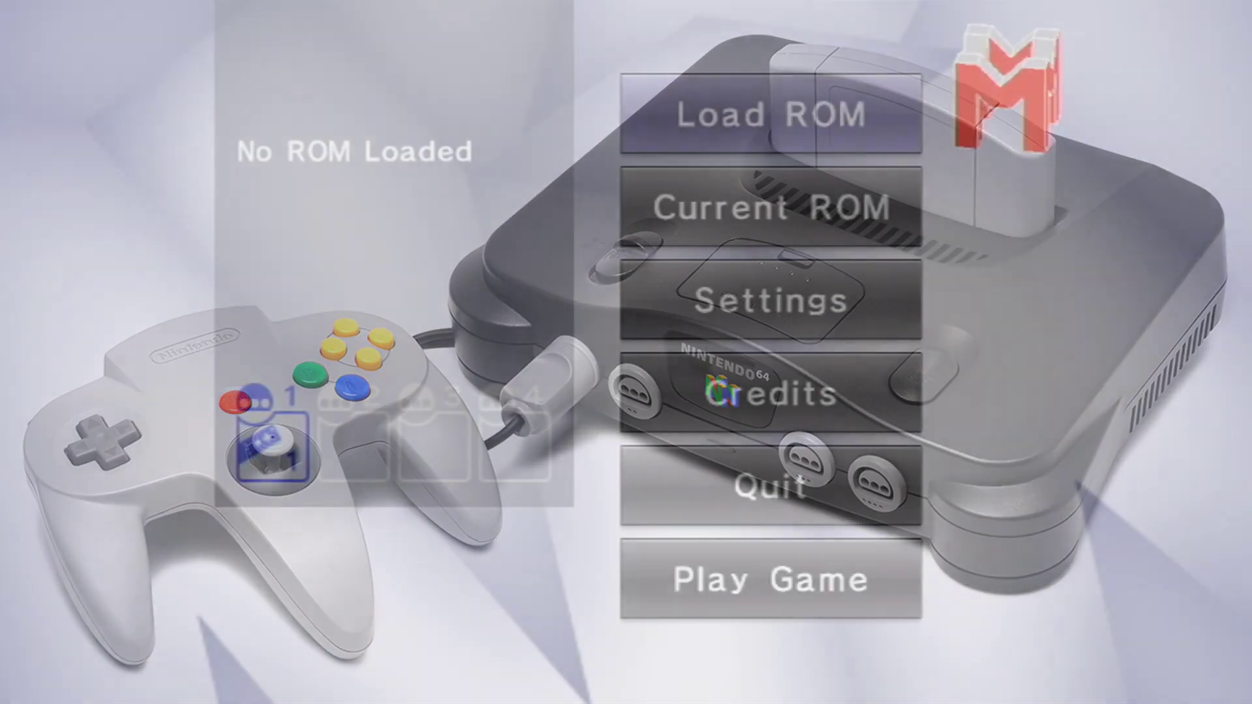
# Load Mario Kart 64 (USA).z64 from the SD card and confirm the loaded-ROM dialog.
pyautogui.press('Return')
pyautogui.press('Return')
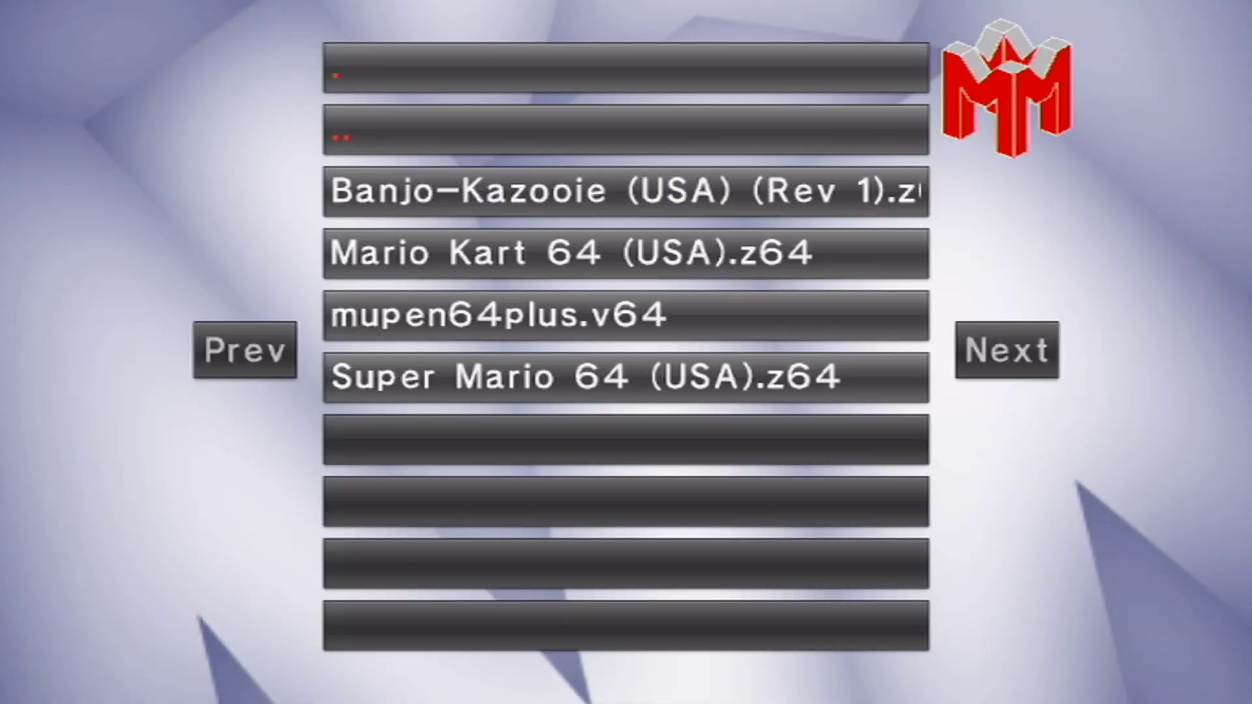
pyautogui.press('Down')
pyautogui.press('Return')
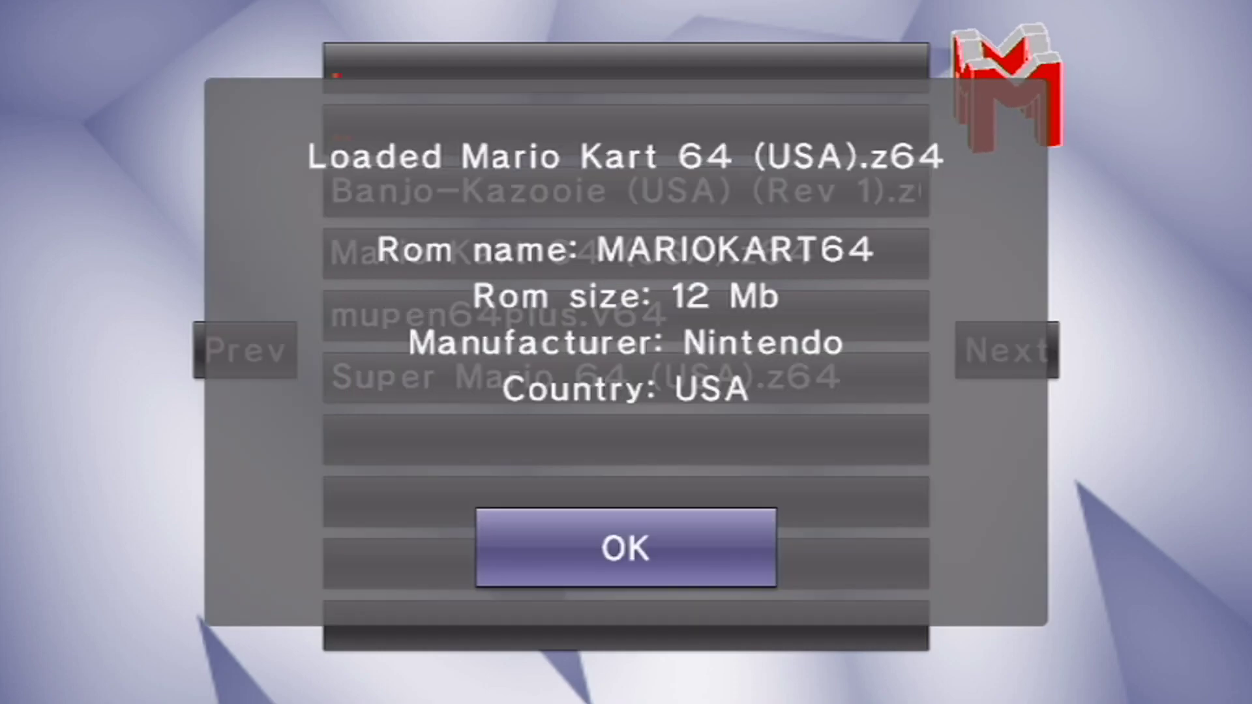
pyautogui.press('Return')
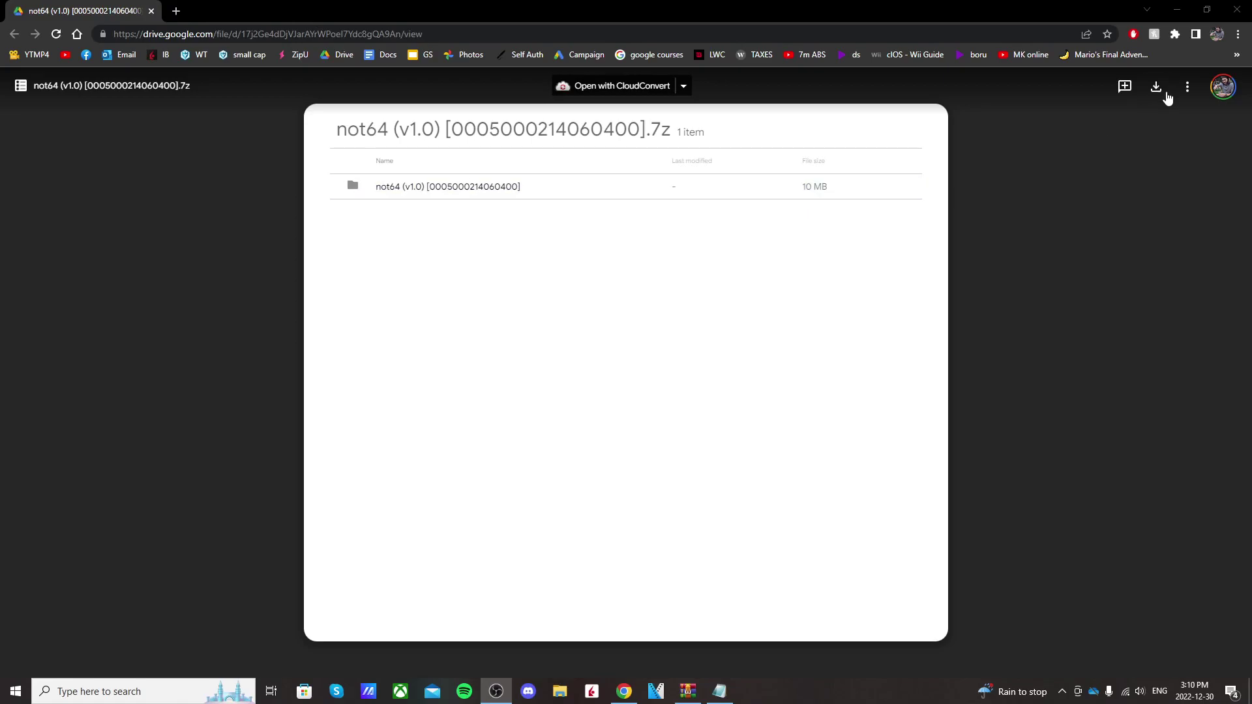
# Download the not64 (v1.0) .7z archive, then snap Chrome left beside File Explorer on G:.
pyautogui.click(1157, 87)
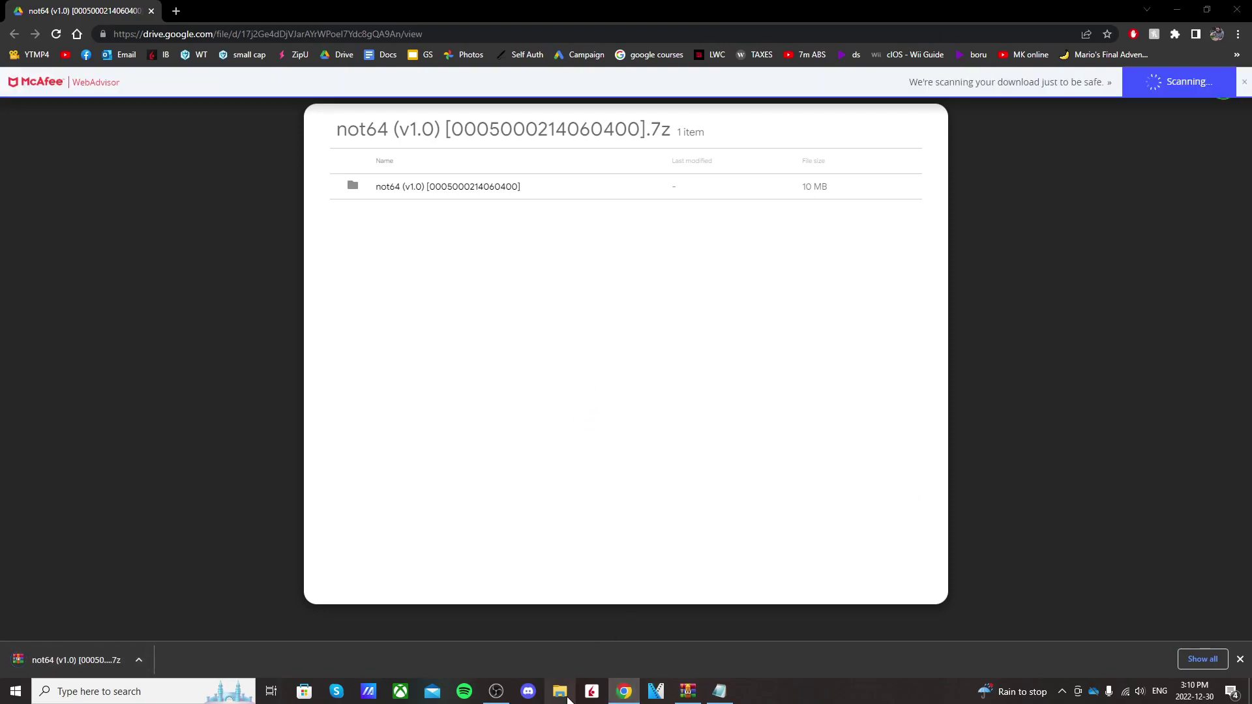
pyautogui.press('super+Left')
pyautogui.click(950, 476)
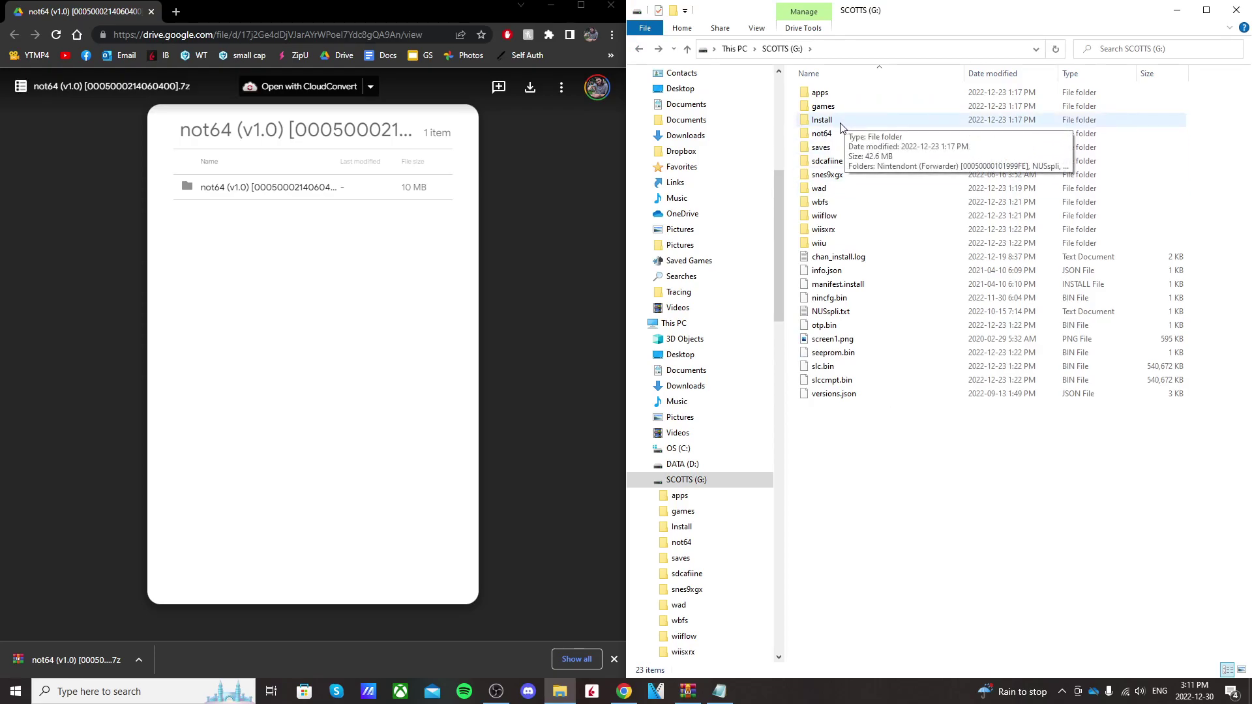
pyautogui.rightClick(849, 476)
pyautogui.moveTo(911, 638)
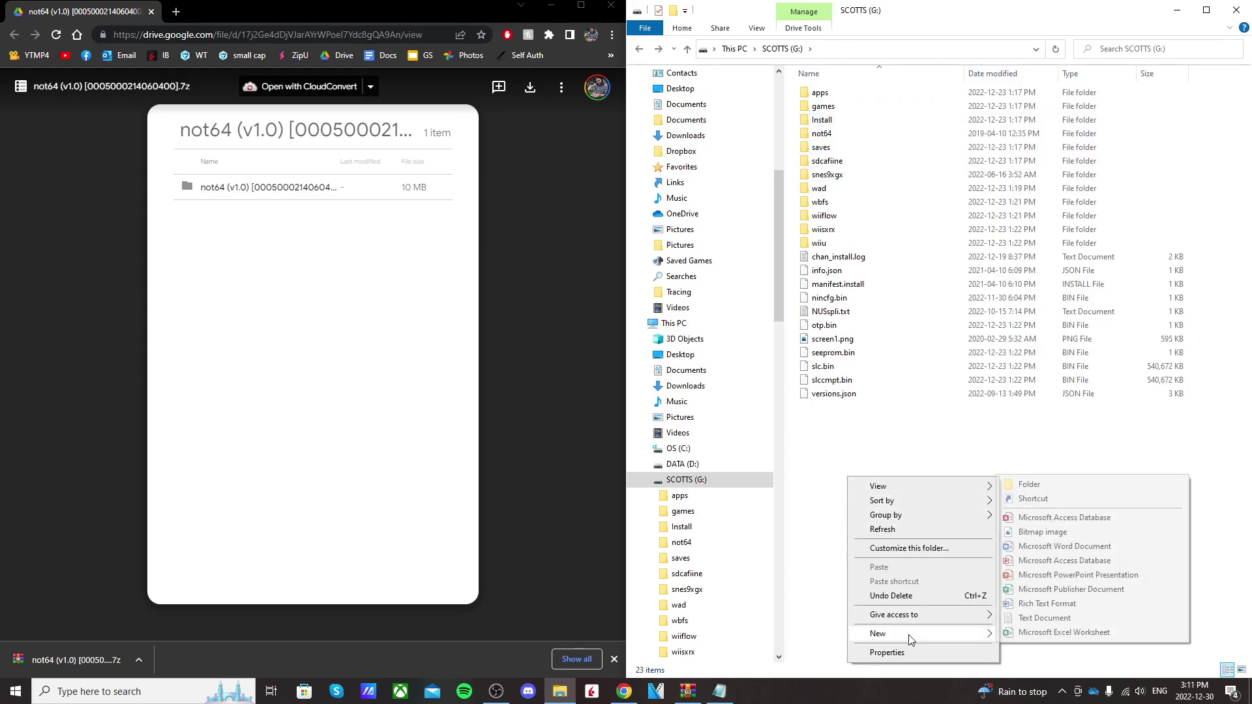
pyautogui.click(1102, 485)
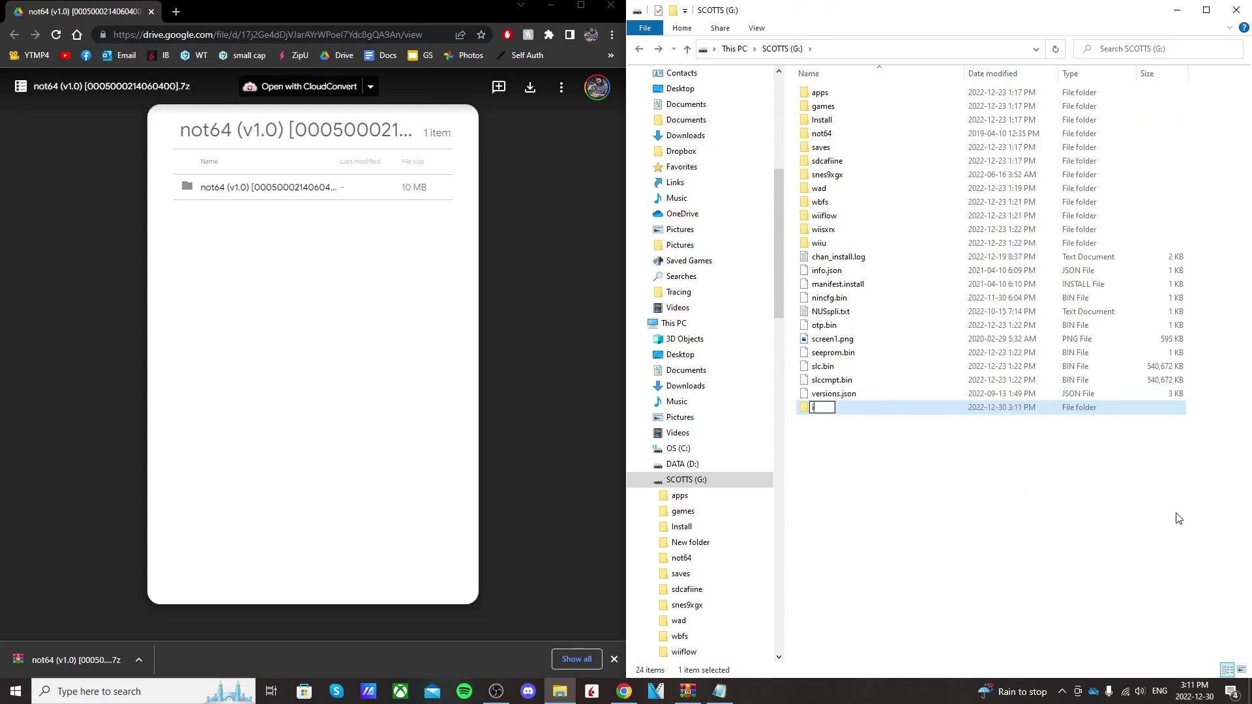
pyautogui.press('Return')
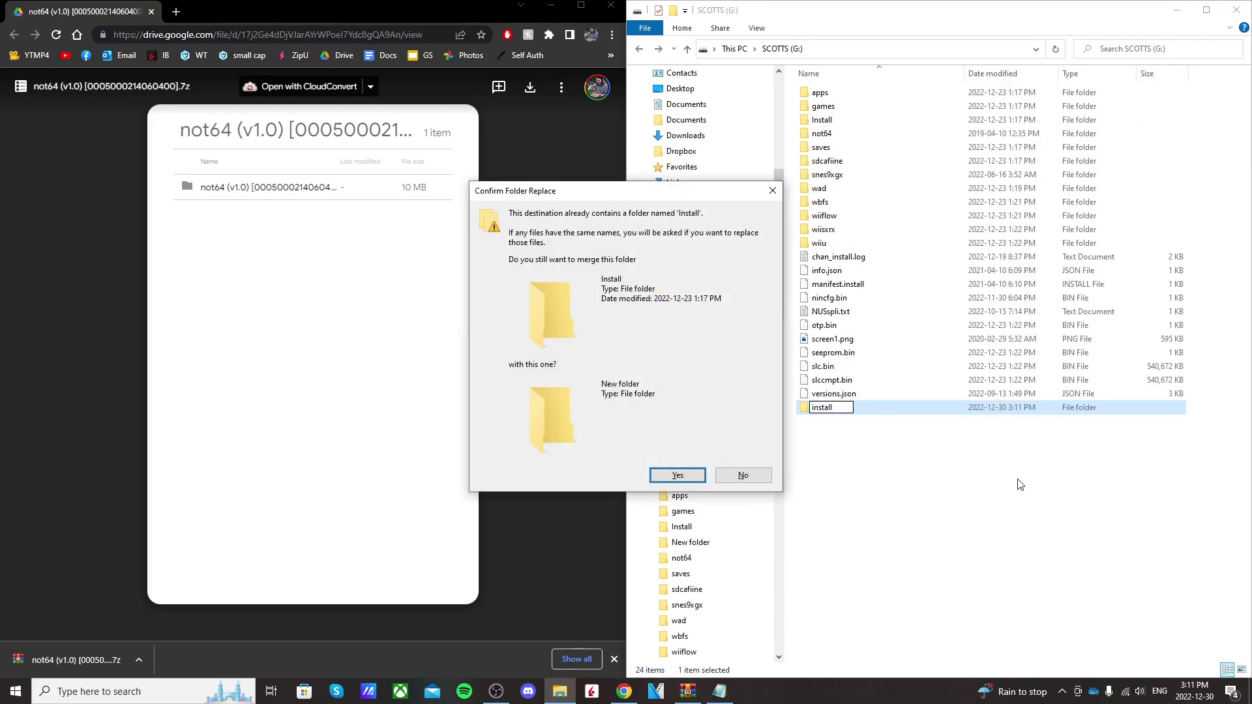
pyautogui.click(754, 475)
pyautogui.rightClick(841, 413)
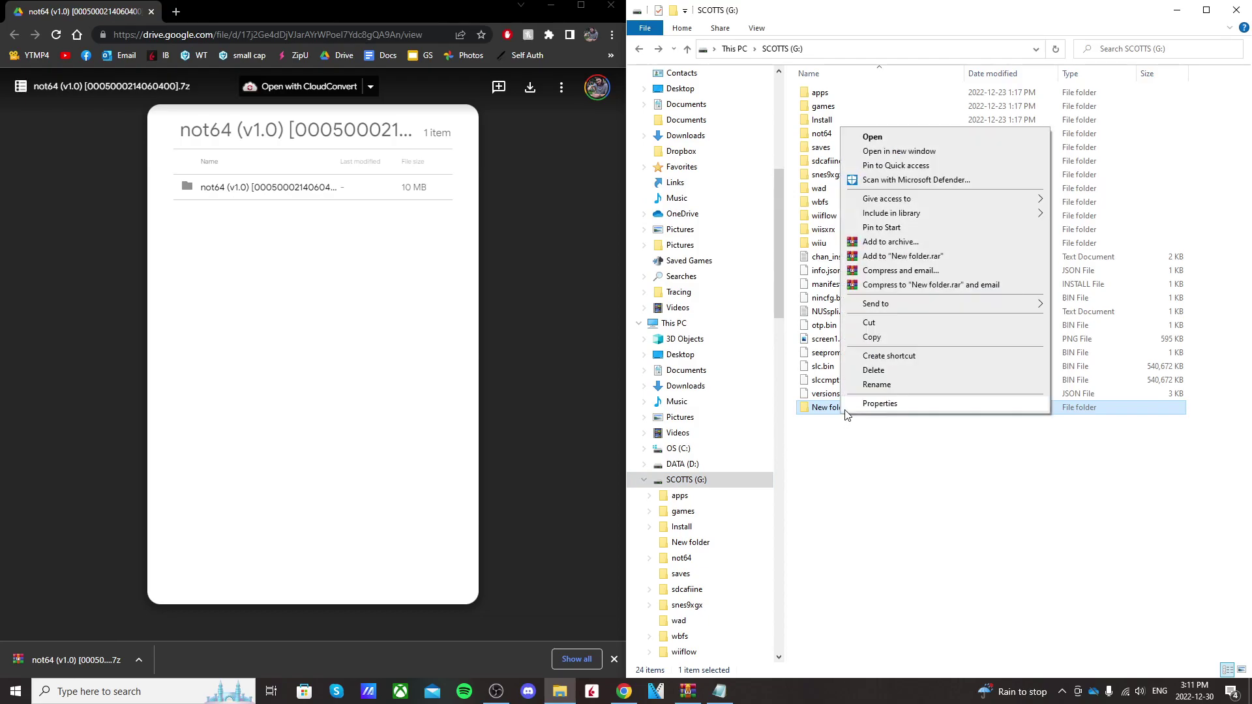
pyautogui.click(875, 369)
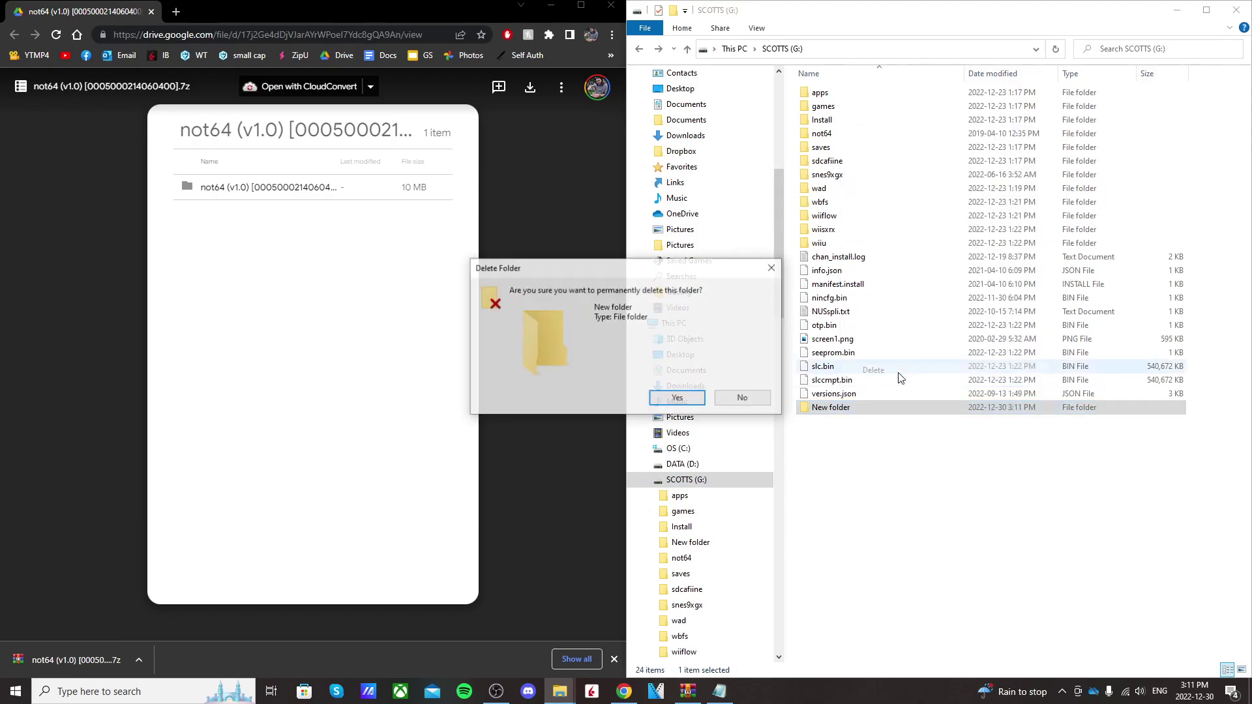
pyautogui.click(676, 399)
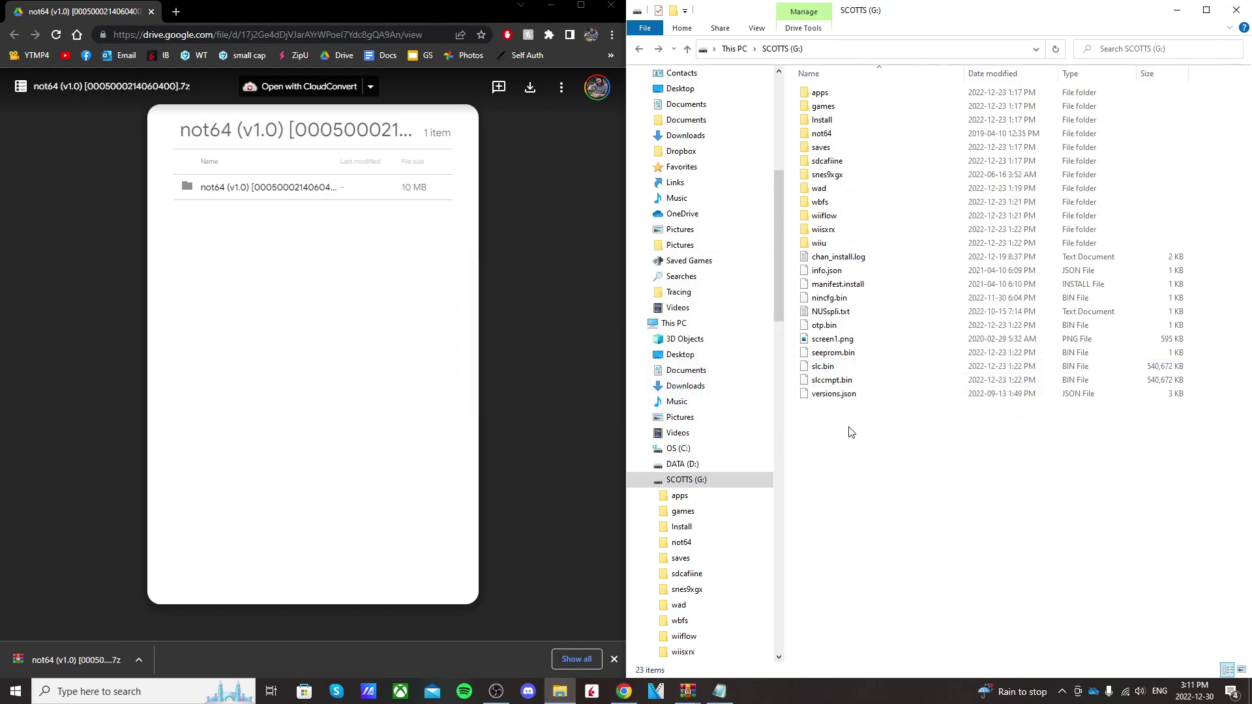
pyautogui.click(76, 666)
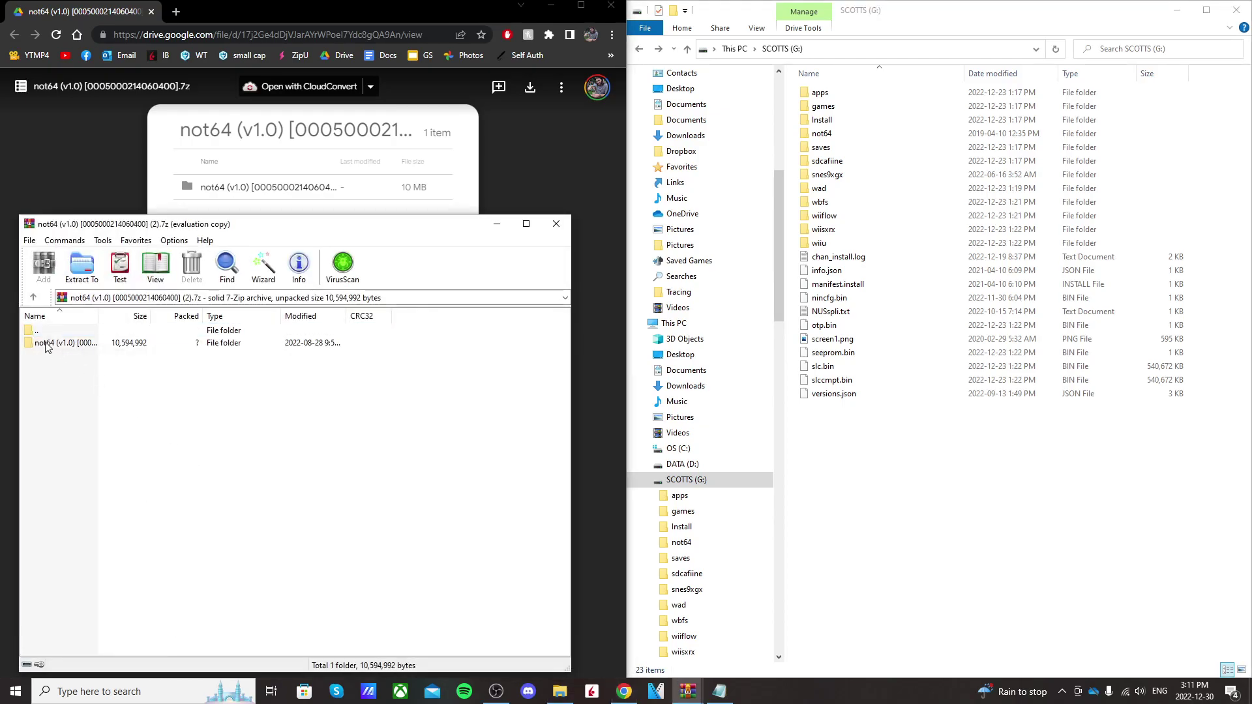
# Open the not64 (v1.0) folder in the archive and read its README file.
pyautogui.doubleClick(55, 344)
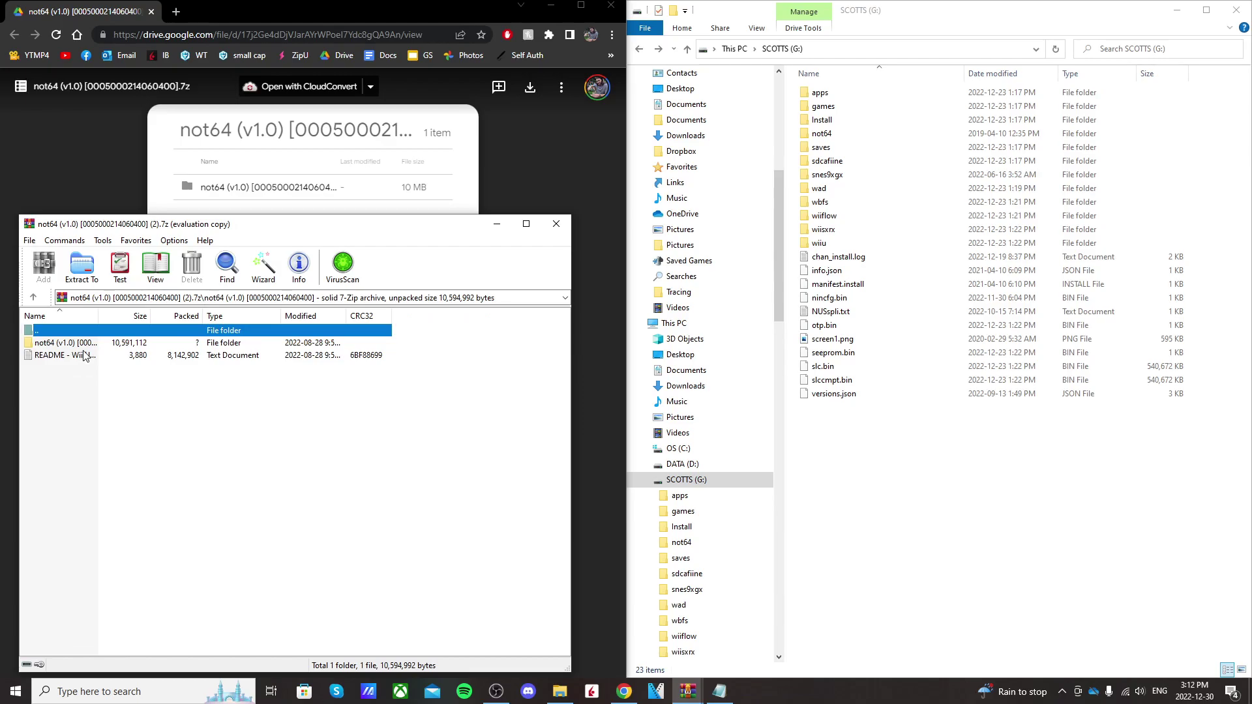
pyautogui.doubleClick(66, 356)
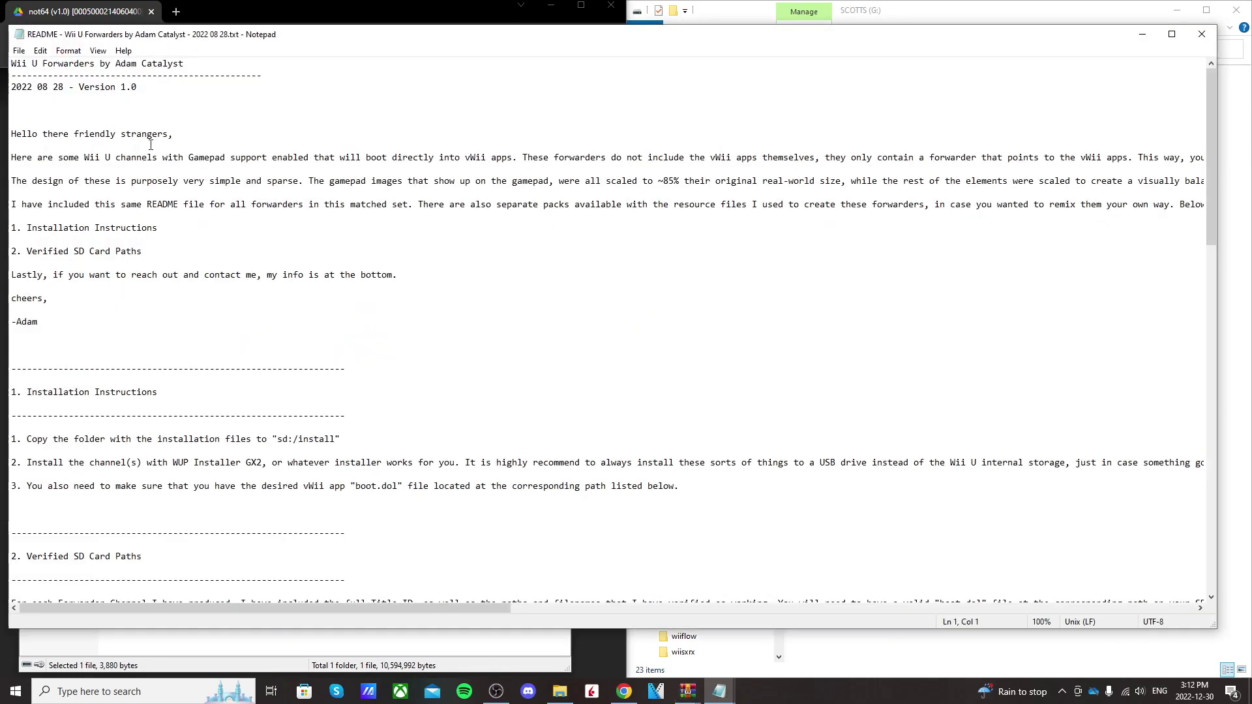
pyautogui.tripleClick(109, 67)
pyautogui.click(261, 129)
pyautogui.click(1202, 35)
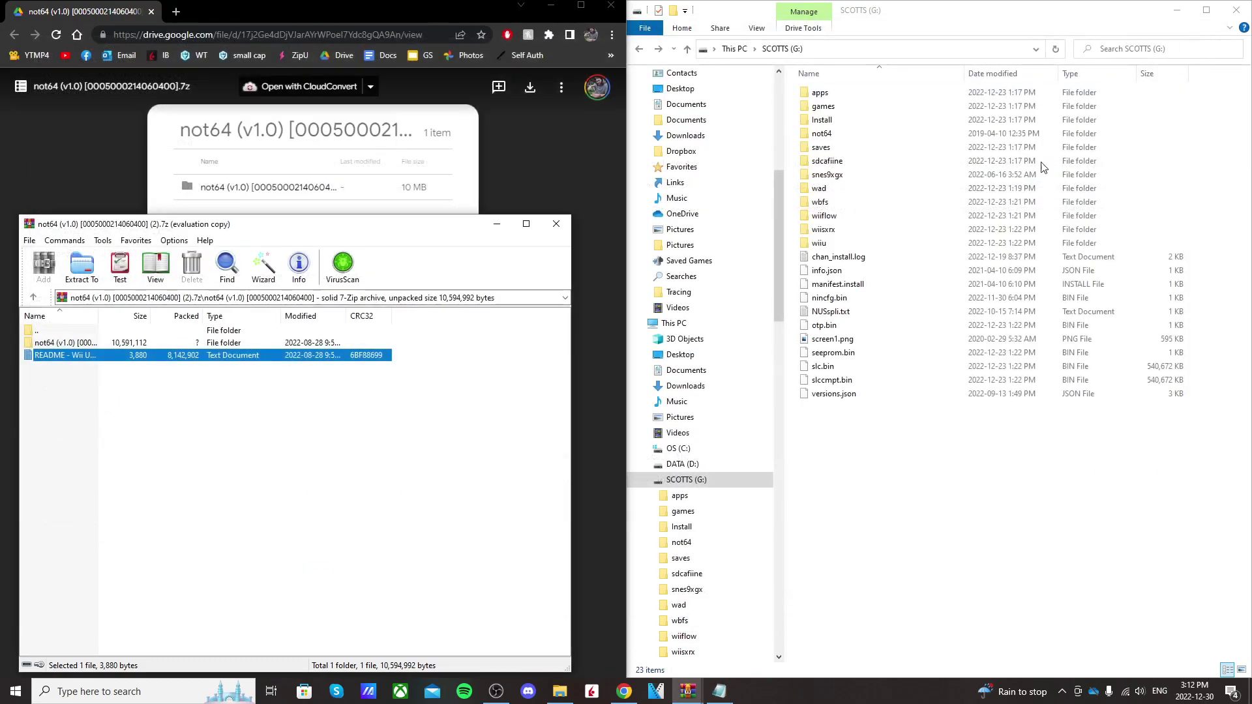
# Drag the not64 (v1.0) folder into the Install folder on G: and close WinRAR.
pyautogui.click(228, 425)
pyautogui.click(58, 346)
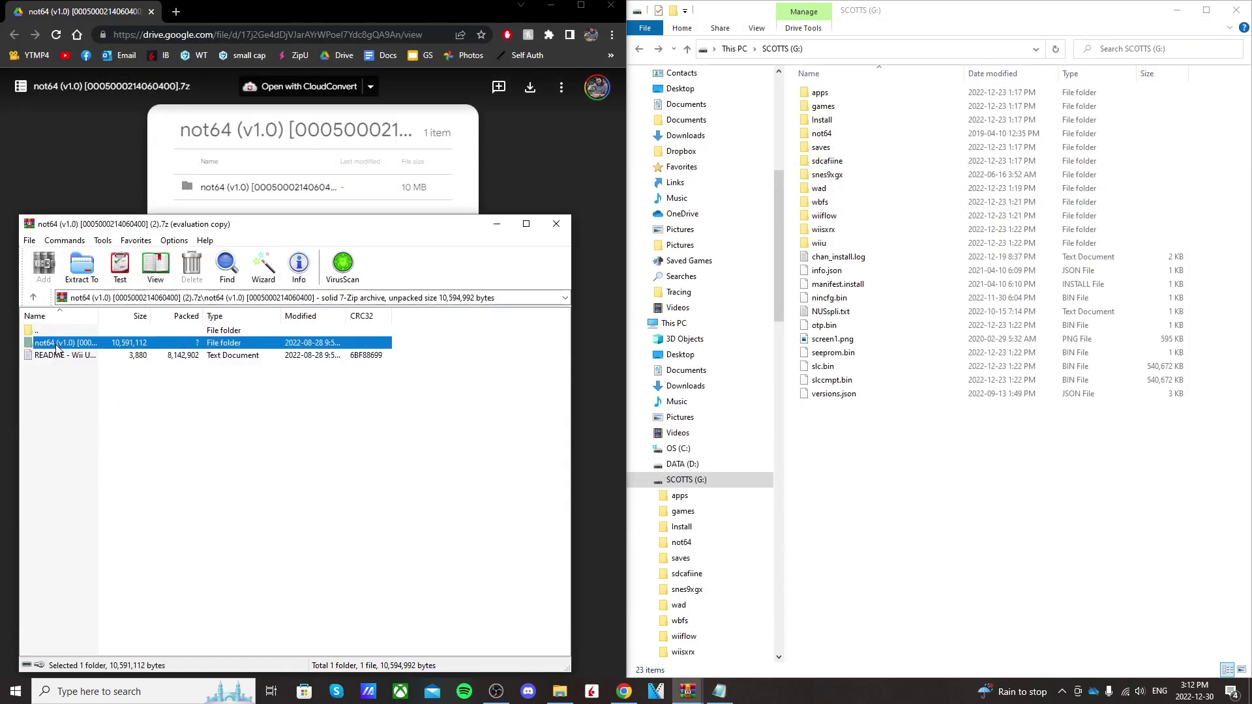
pyautogui.moveTo(228, 323); pyautogui.dragTo(848, 127)
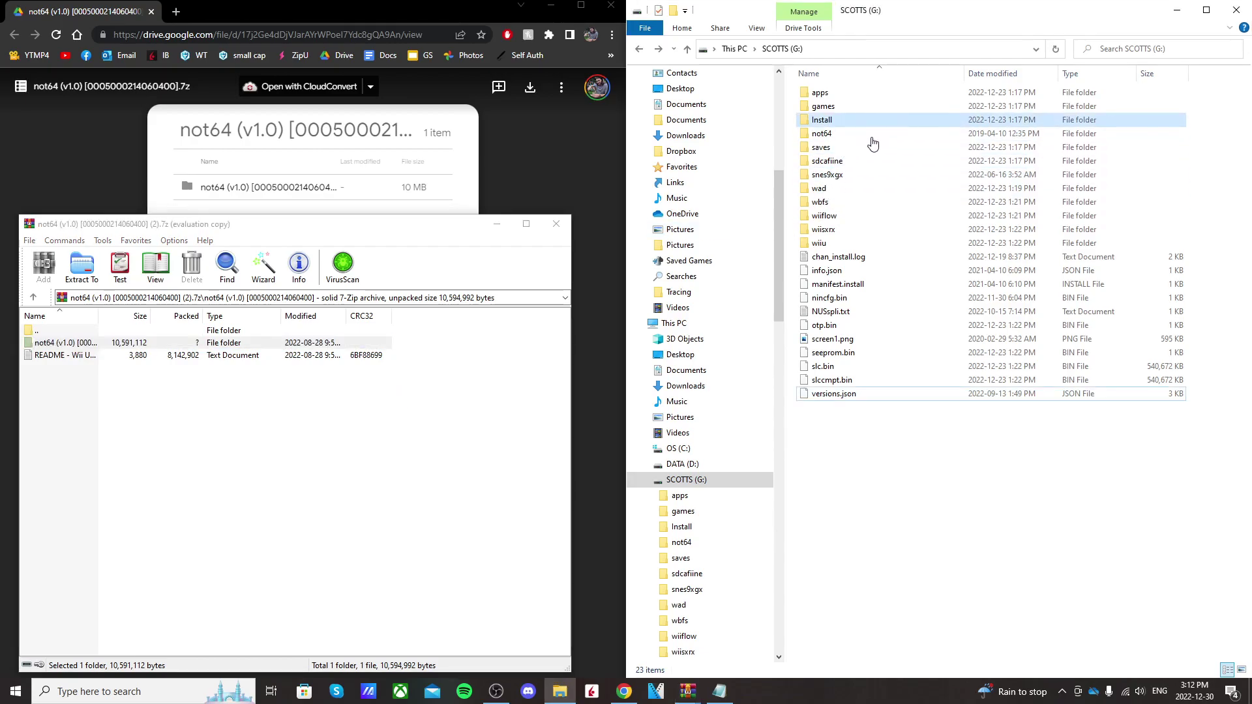
pyautogui.click(559, 223)
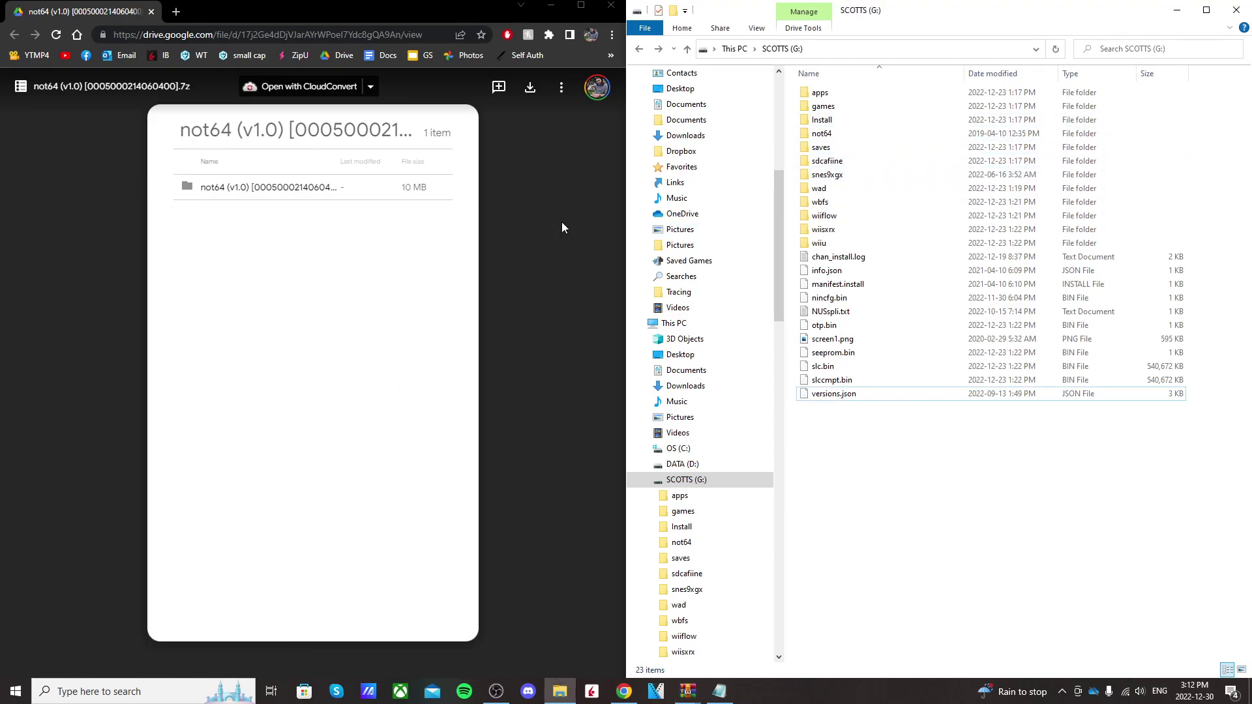
# Check the 23 files in Install\not64 (v1.0), then return to the SCOTTS (G:) root.
pyautogui.doubleClick(841, 121)
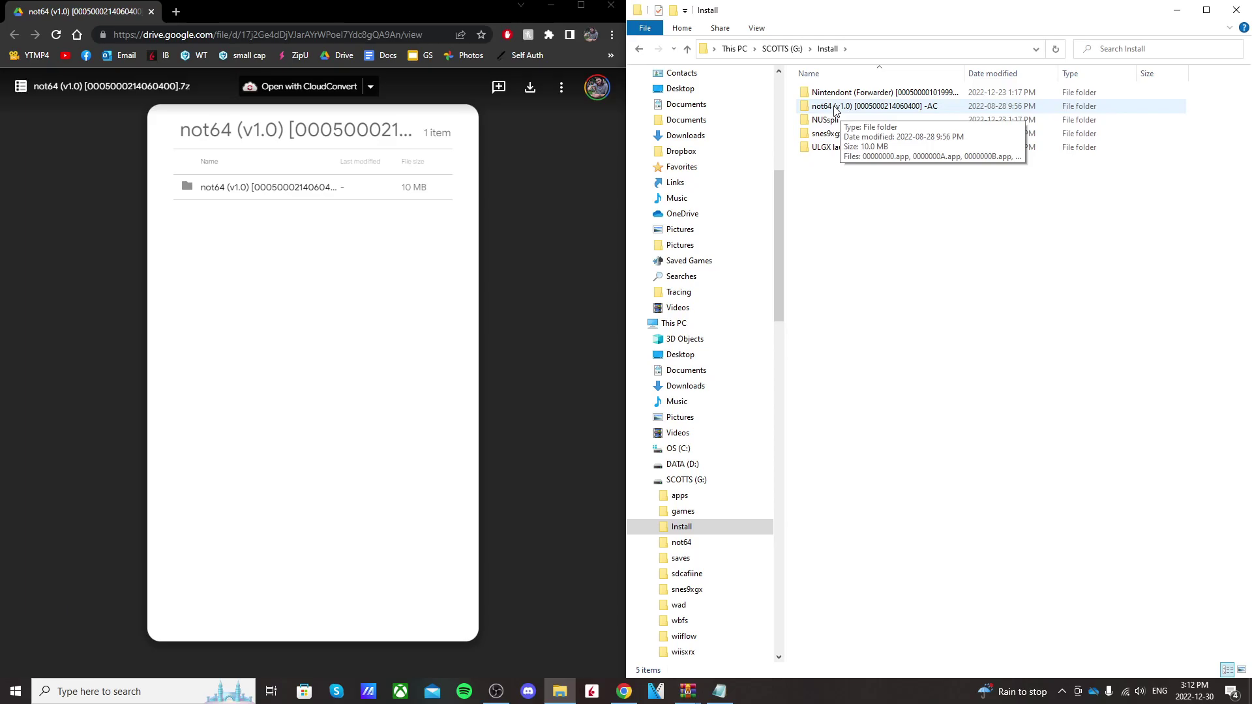
pyautogui.doubleClick(834, 108)
pyautogui.moveTo(861, 423); pyautogui.dragTo(864, 93)
pyautogui.click(856, 177)
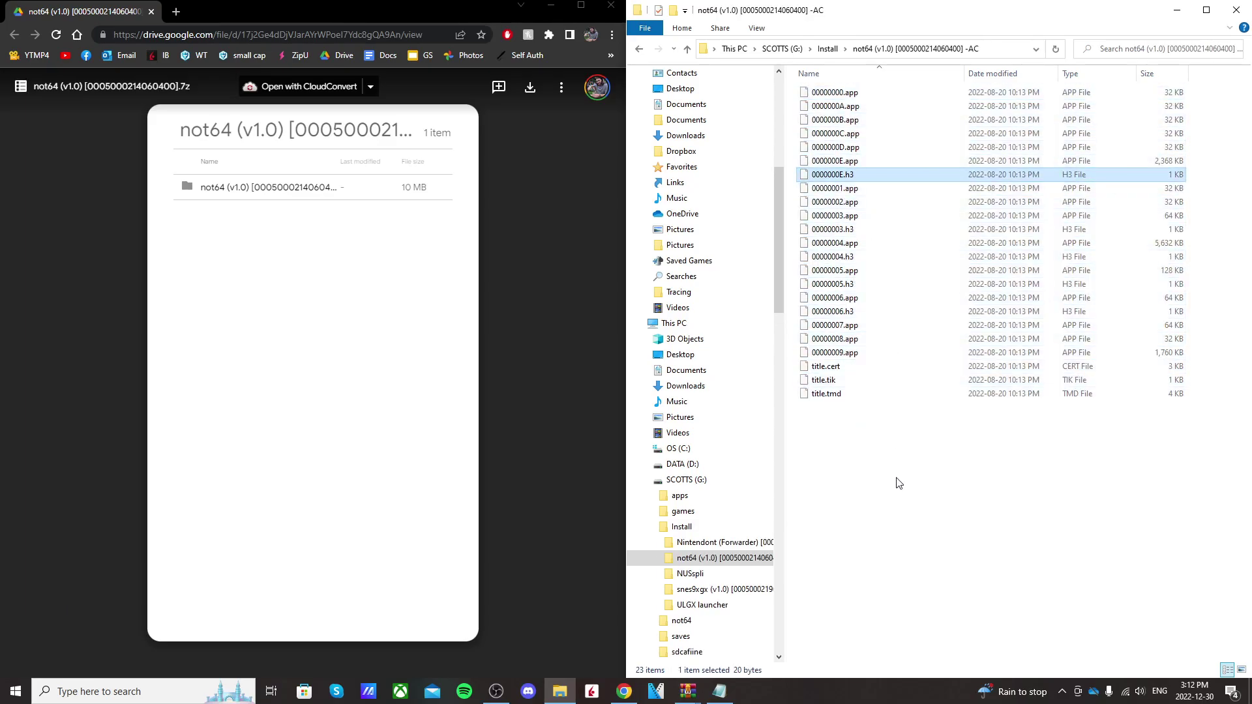
pyautogui.click(893, 485)
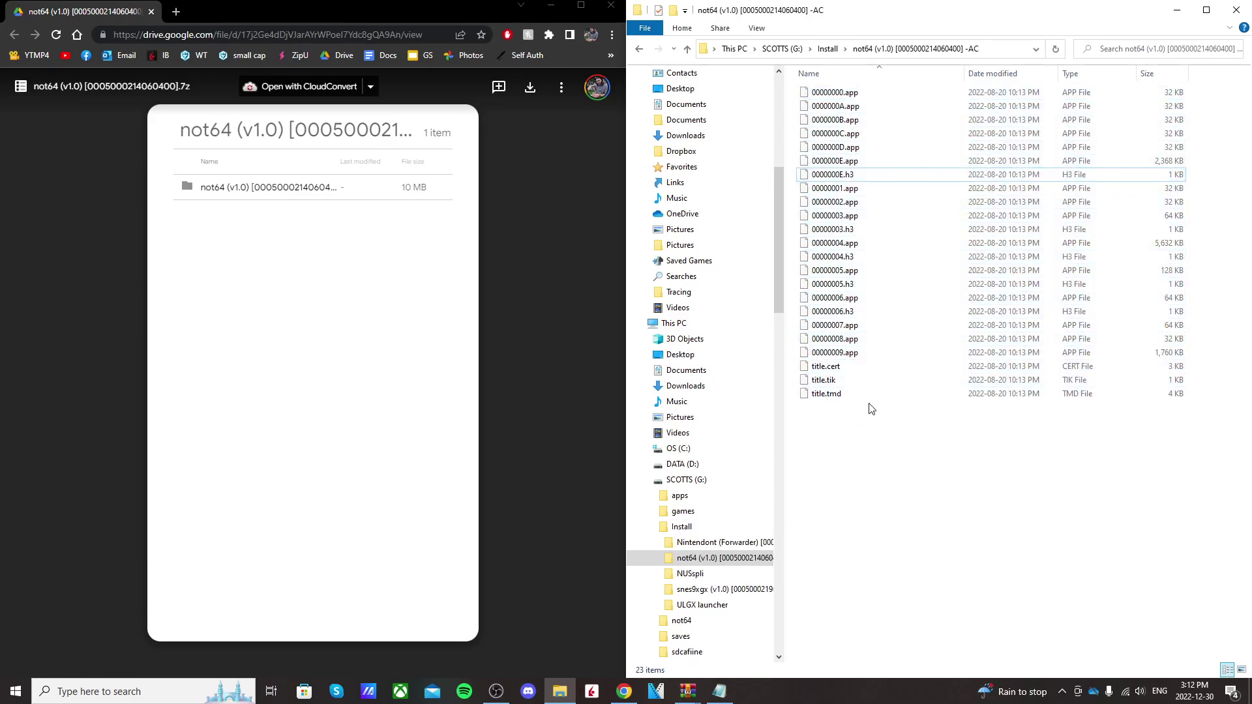
pyautogui.click(640, 50)
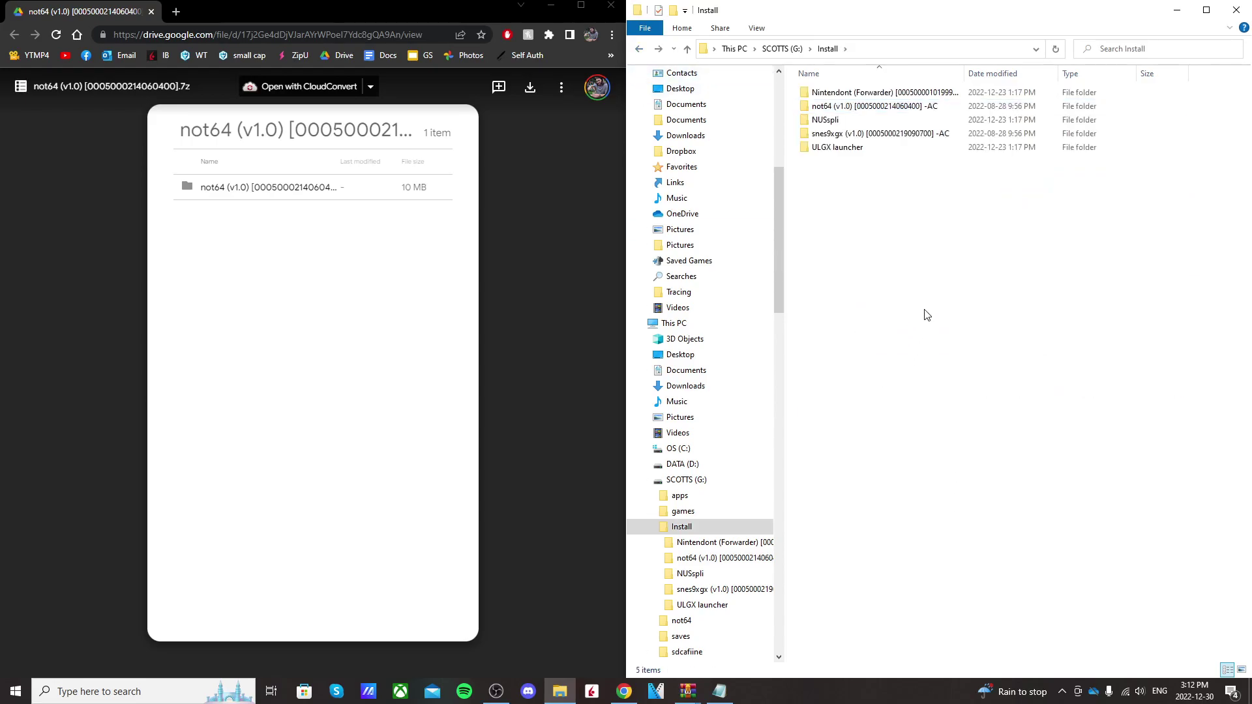
pyautogui.click(686, 49)
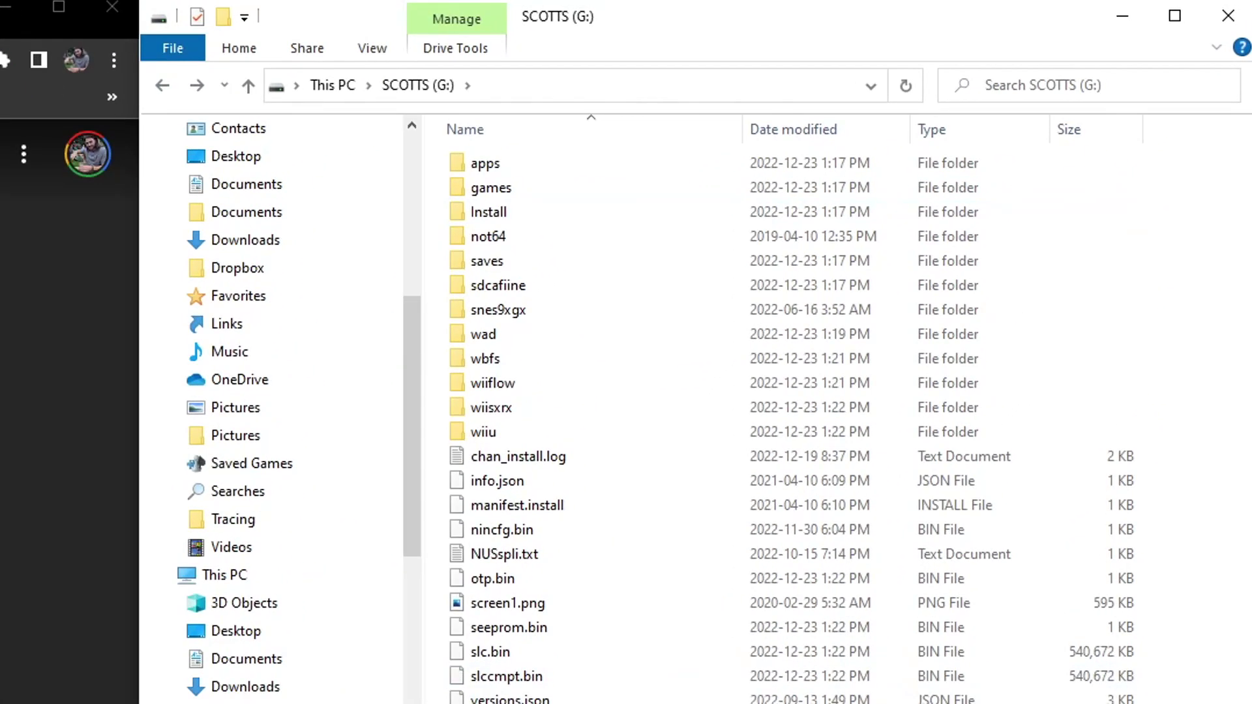
pyautogui.doubleClick(512, 215)
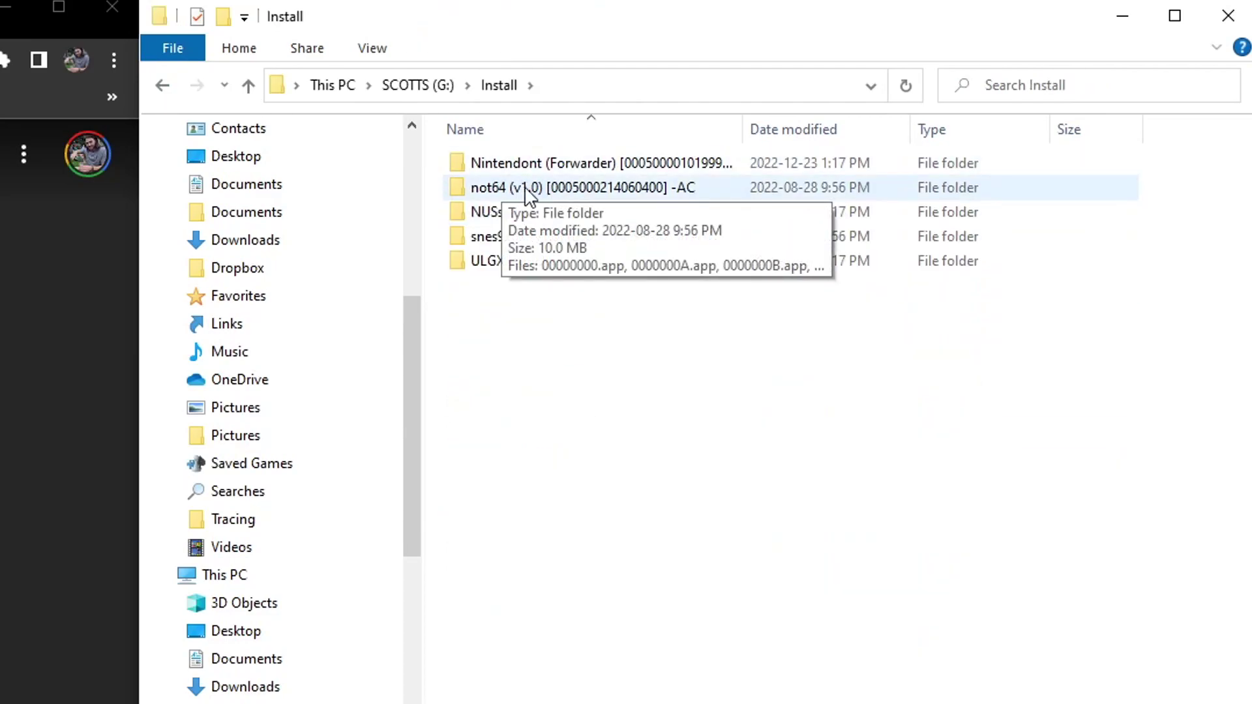
pyautogui.click(165, 88)
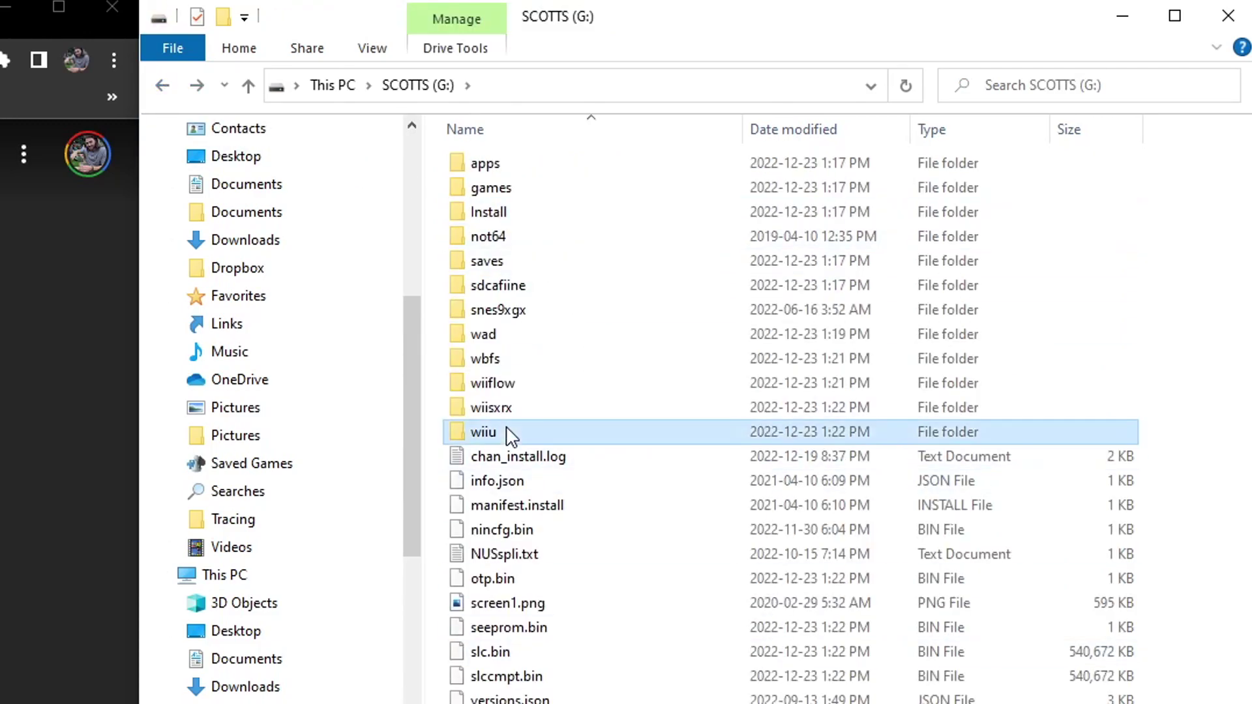
pyautogui.doubleClick(496, 432)
pyautogui.doubleClick(517, 173)
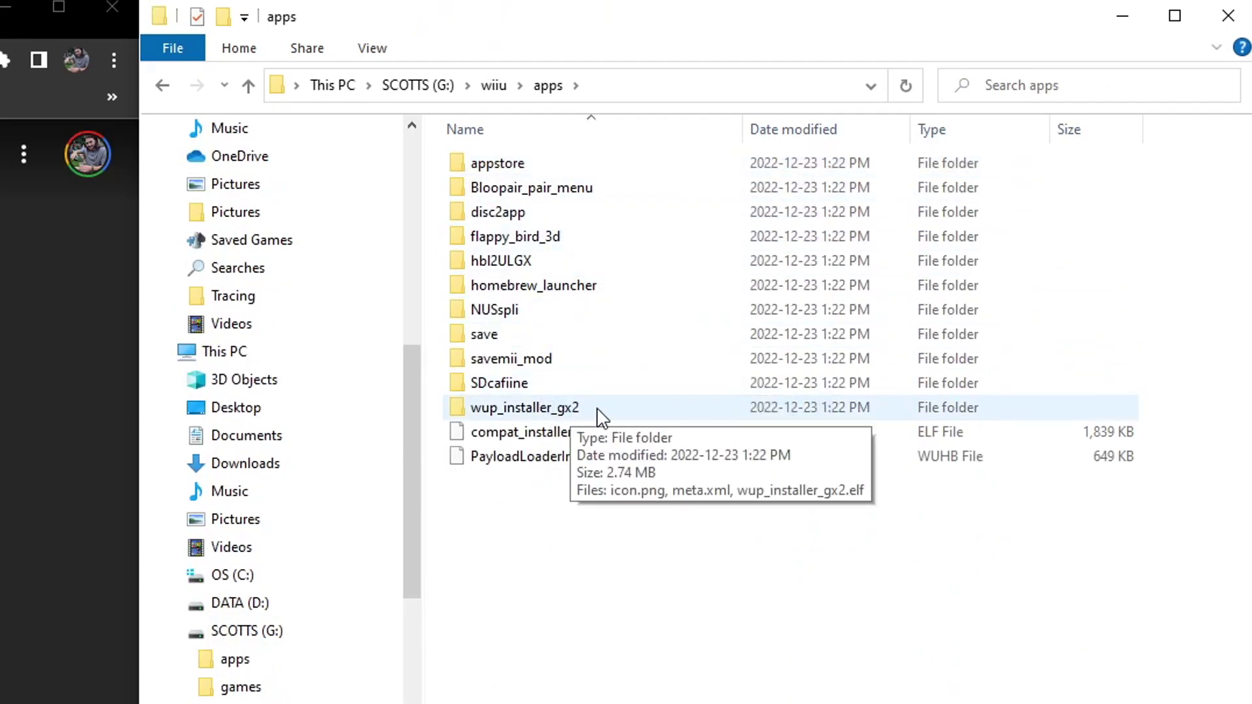
pyautogui.hotkey('alt', 'Left')
pyautogui.hotkey('alt', 'Left')
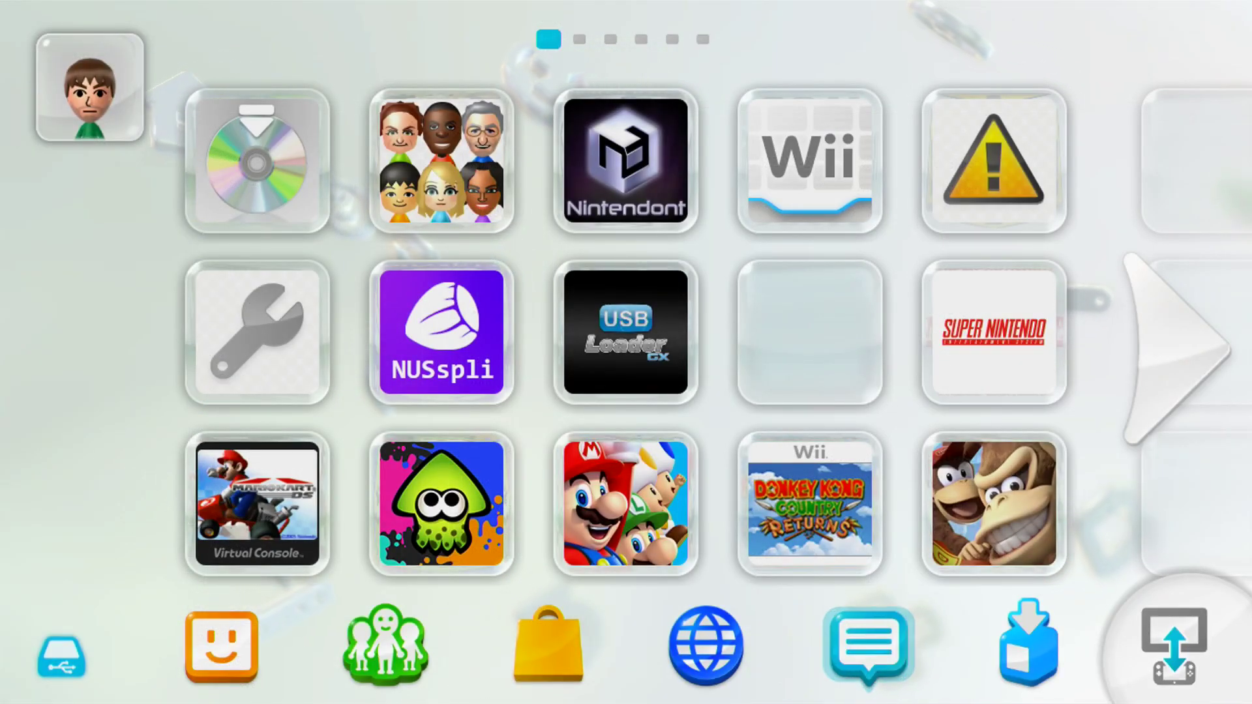
# Start Homebrew Launcher via Mii Maker, page to the last page, and load WUP Installer GX2.
pyautogui.click(432, 198)
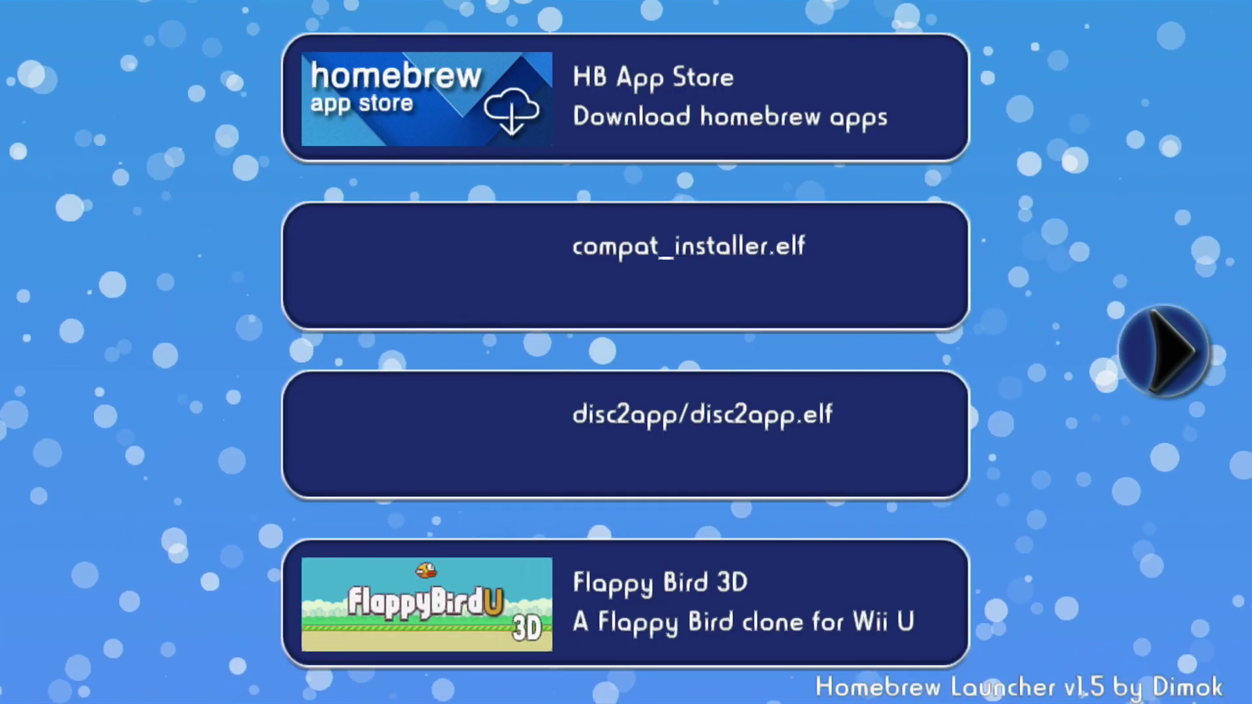
pyautogui.click(1167, 346)
pyautogui.click(1167, 346)
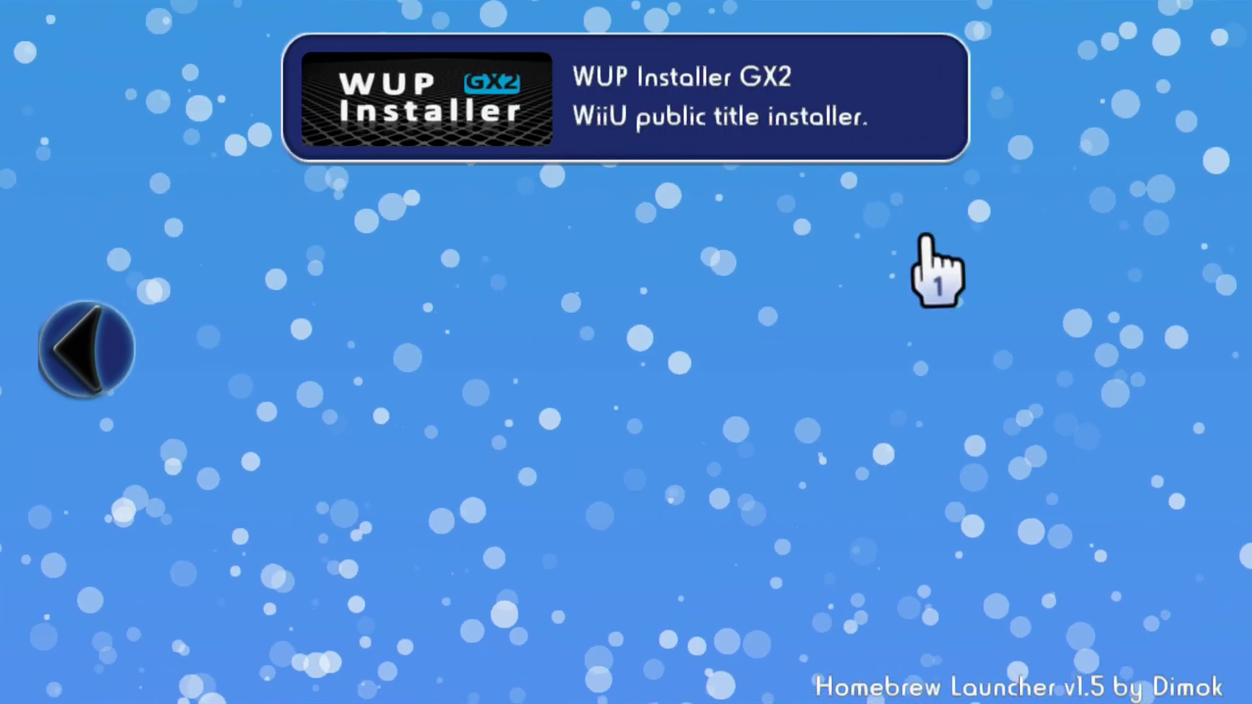
pyautogui.click(871, 101)
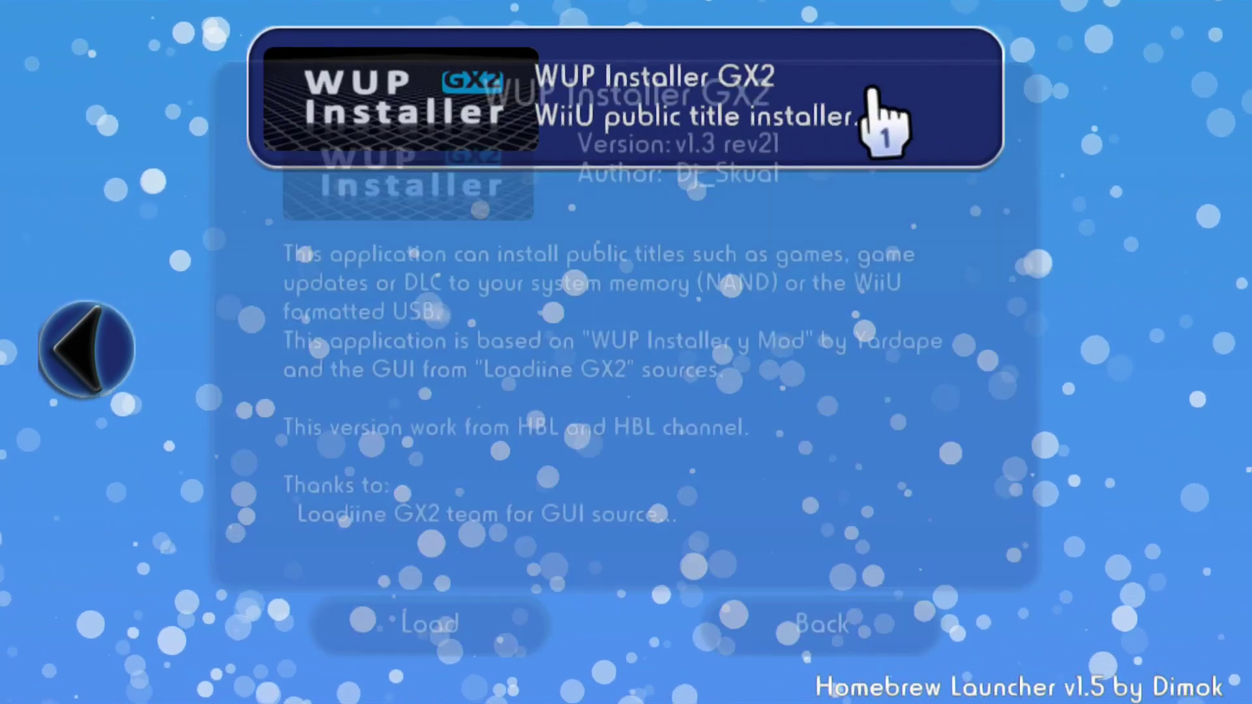
pyautogui.click(463, 635)
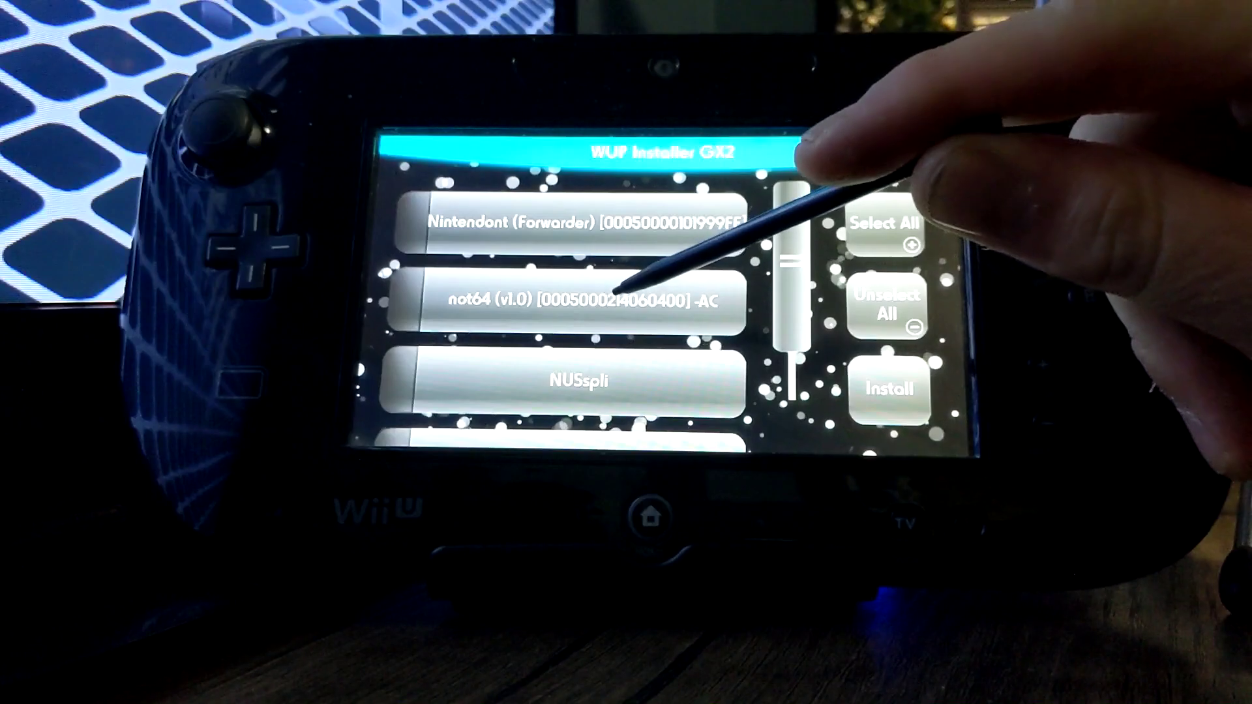
# Install the checked not64 (v1.0) title to NAND and acknowledge the success message.
pyautogui.click(626, 293)
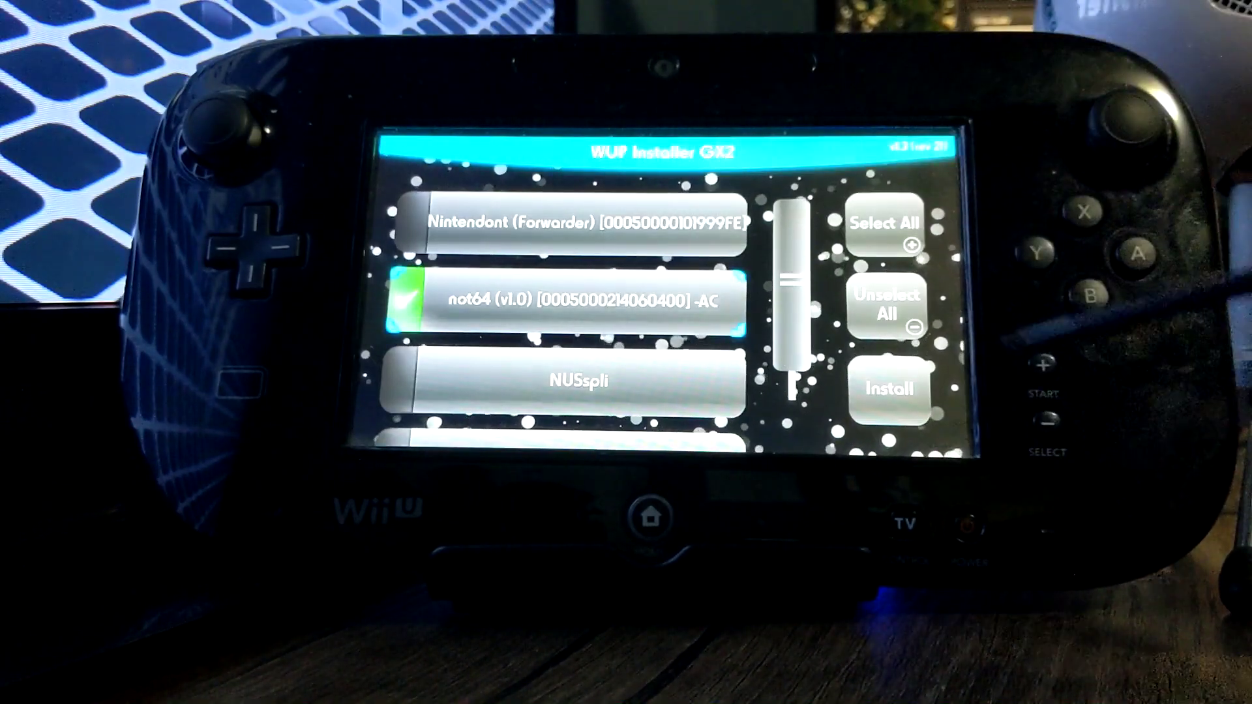
pyautogui.click(889, 389)
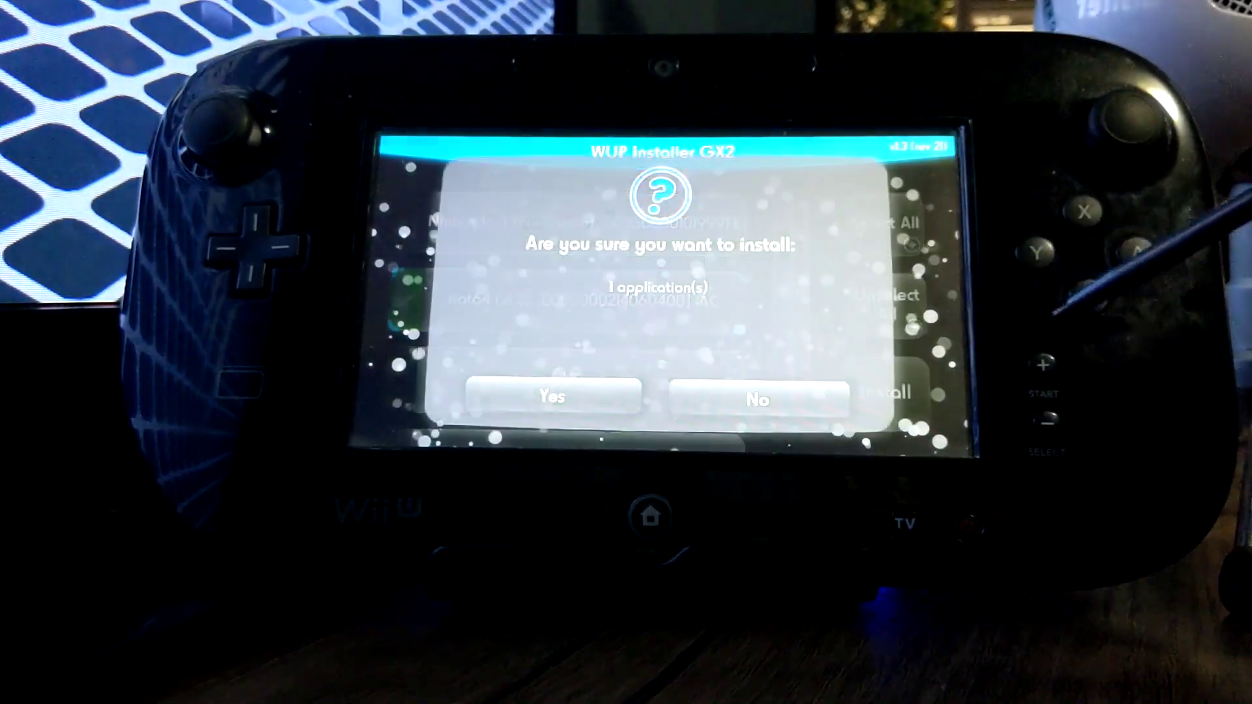
pyautogui.click(613, 393)
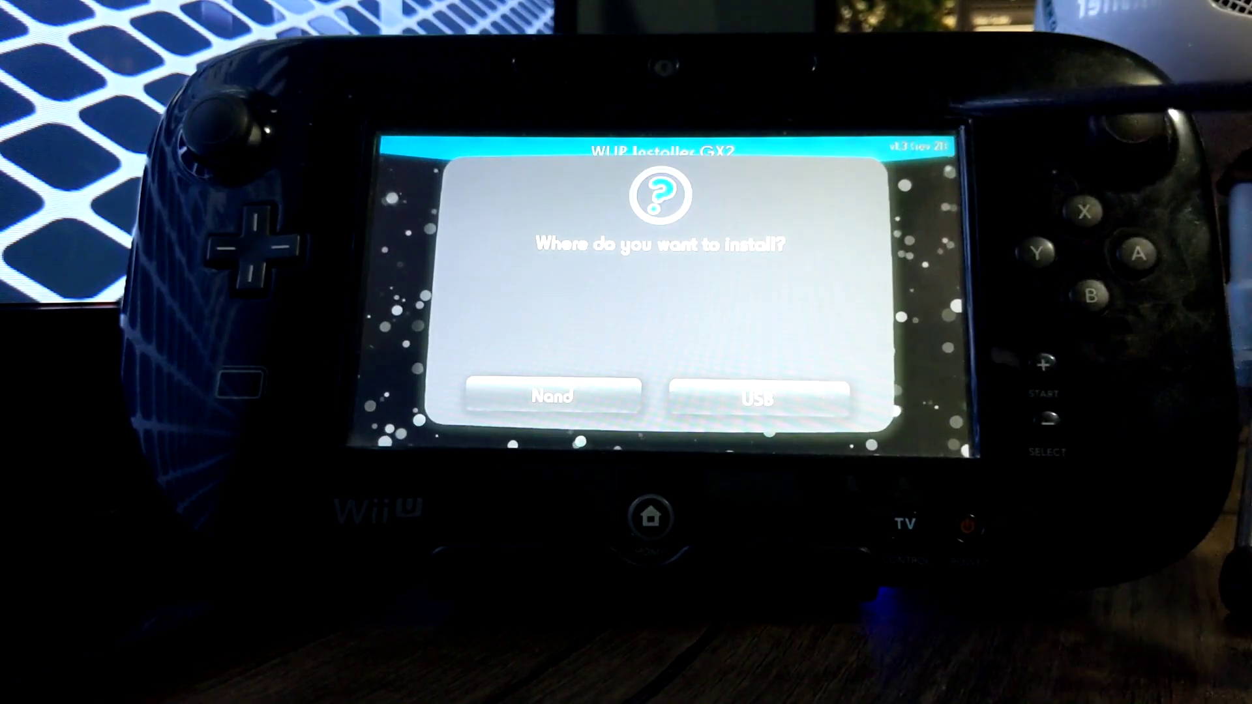
pyautogui.click(627, 395)
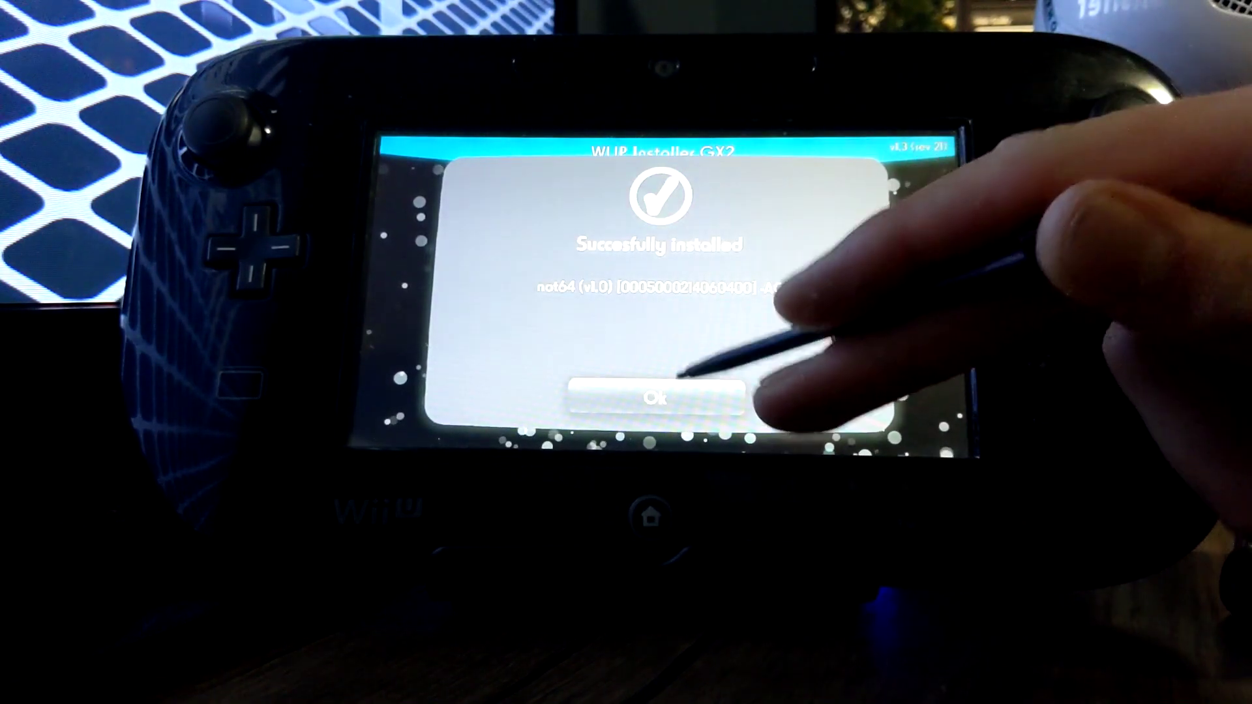
pyautogui.click(659, 397)
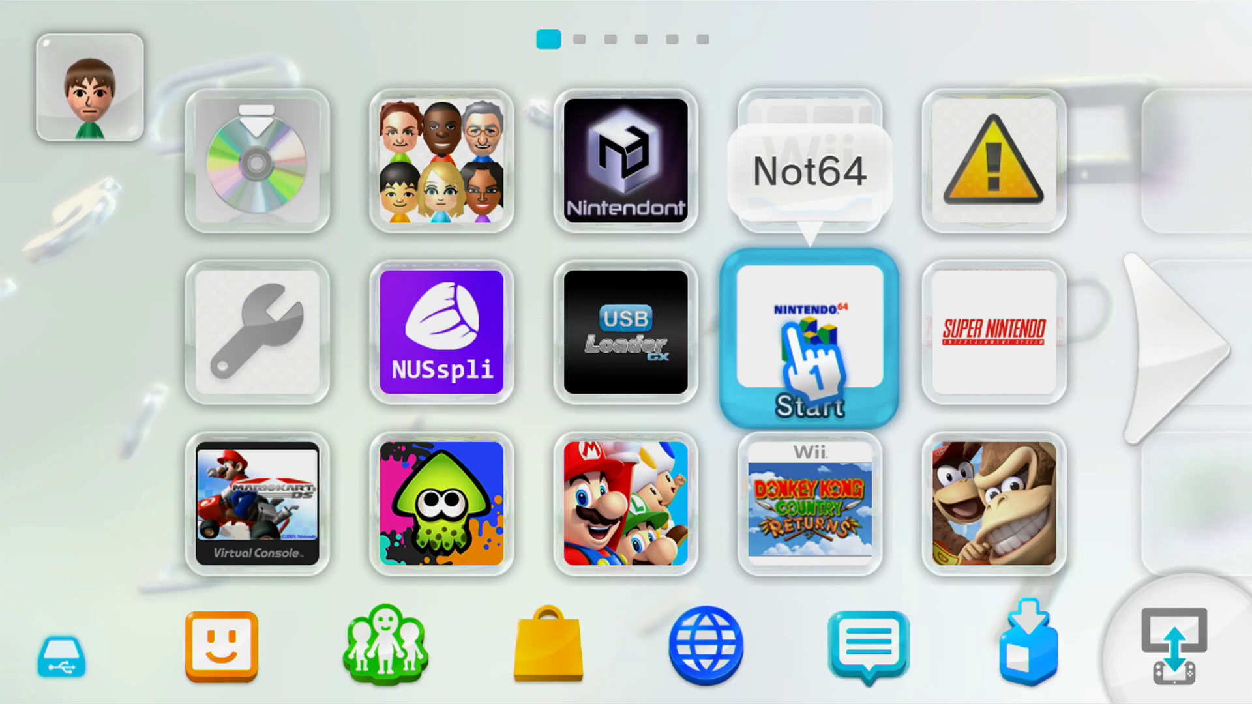
# Launch the newly installed Not64 channel and choose Yes to control it with the GamePad.
pyautogui.click(803, 329)
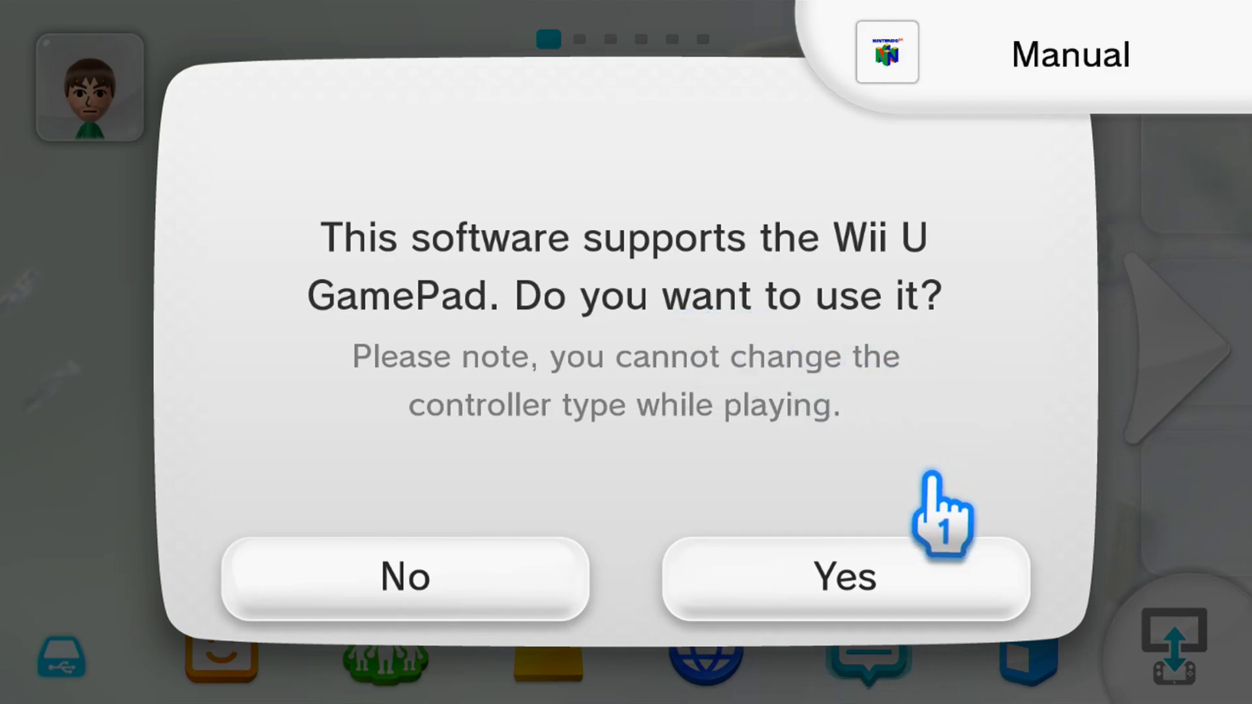
pyautogui.click(881, 579)
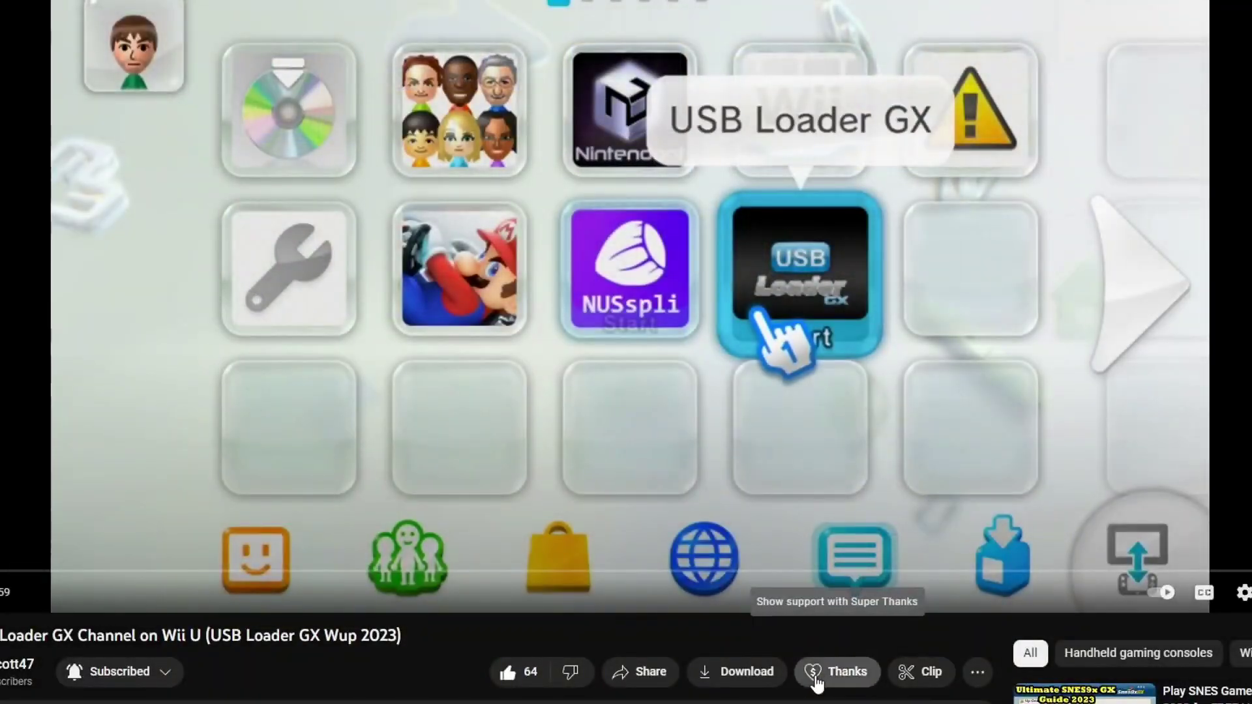
# Send a CA$1.00 Super Thanks on the USB Loader GX video and scroll to the posted comment.
pyautogui.click(816, 679)
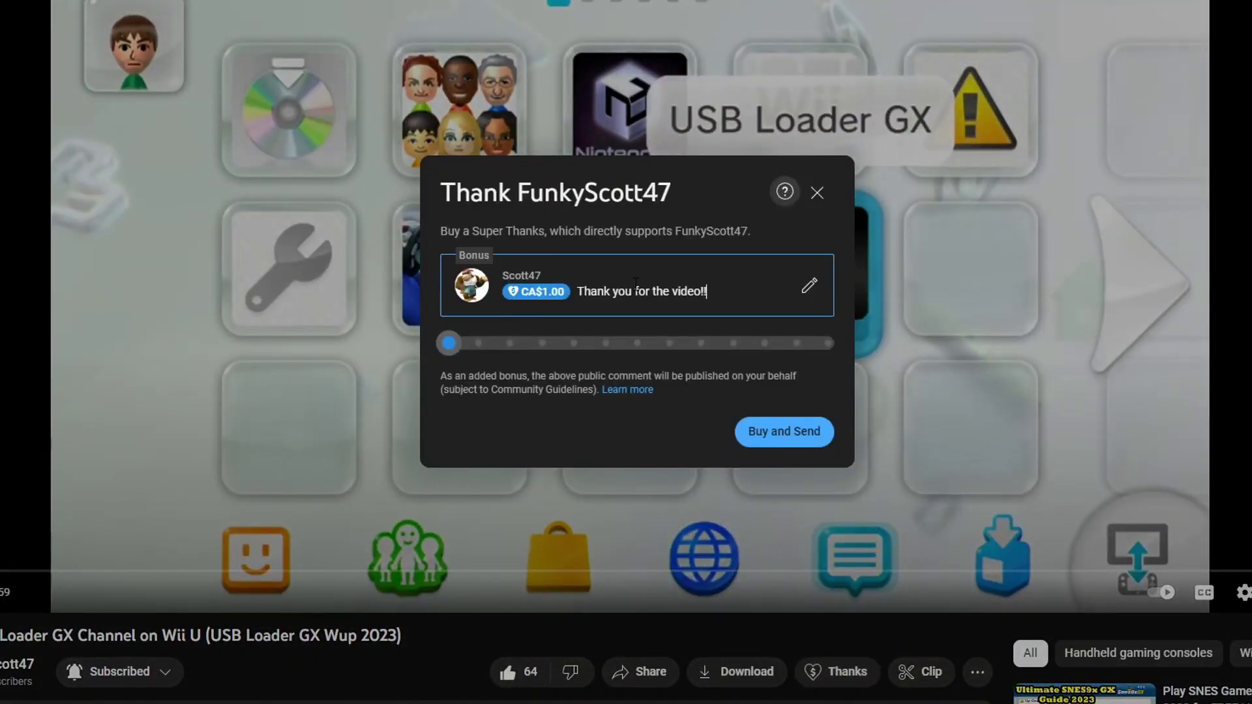
pyautogui.click(767, 433)
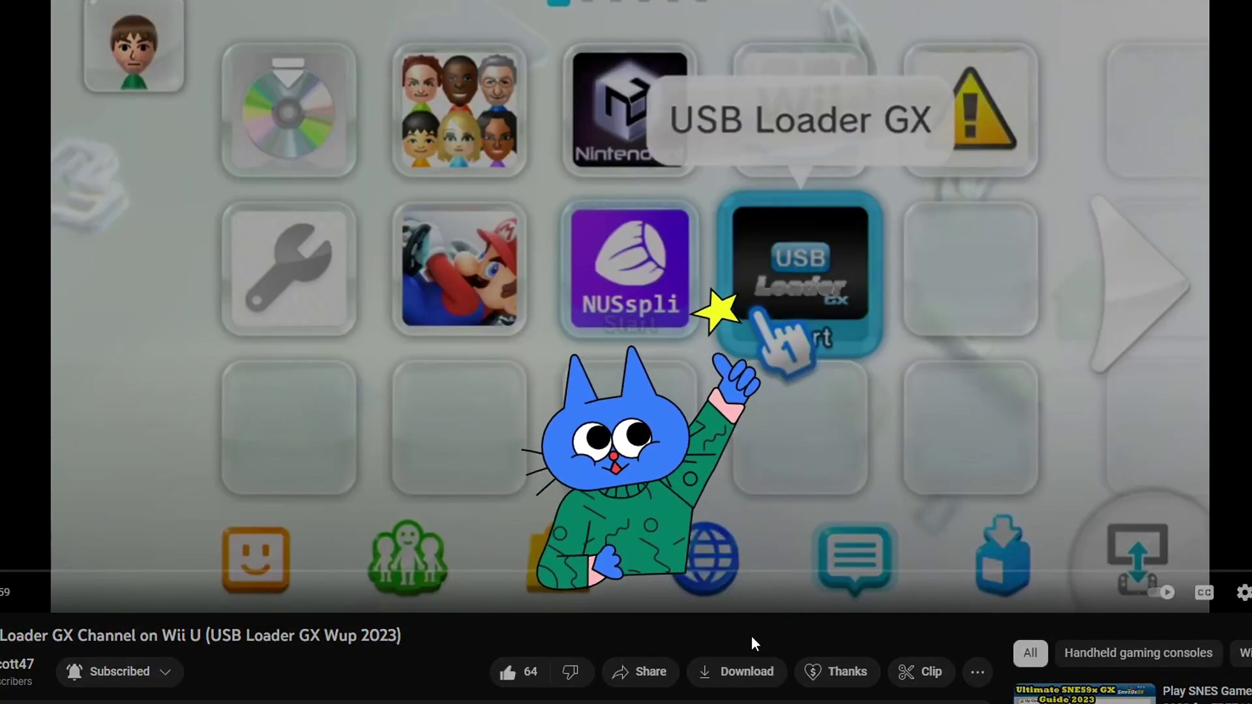
pyautogui.scroll(-1, 752, 635)
pyautogui.scroll(-10, 750, 624)
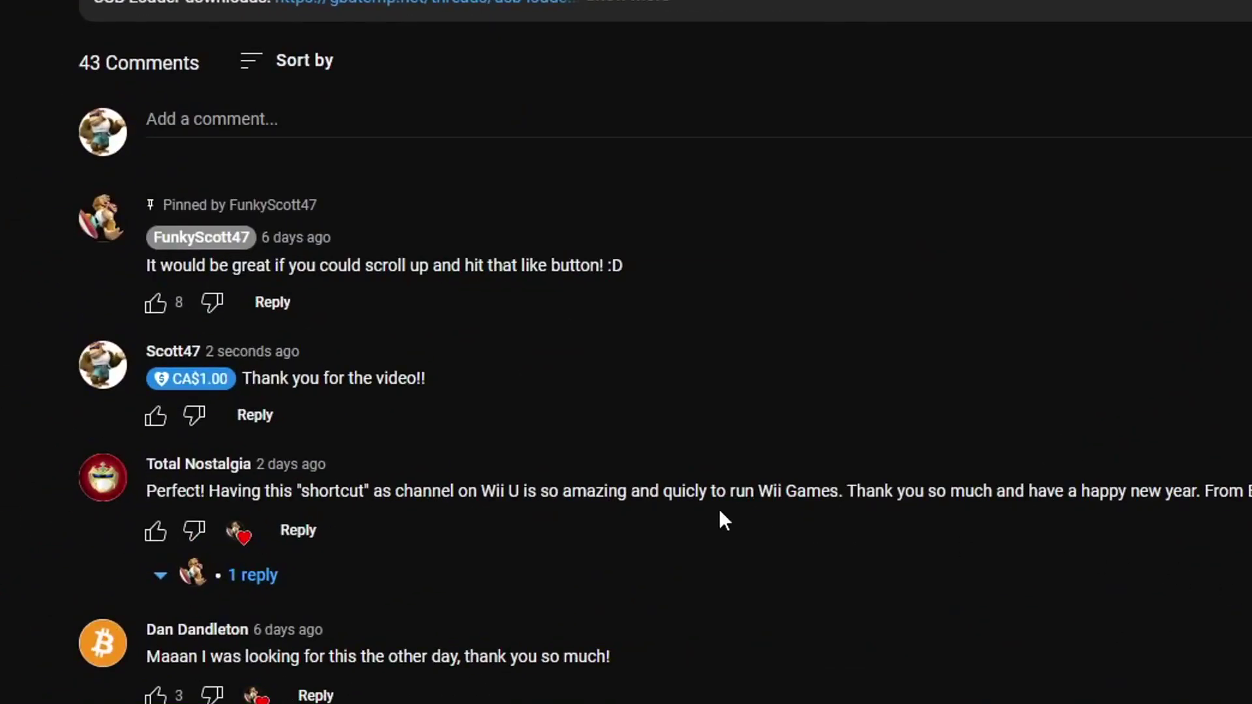